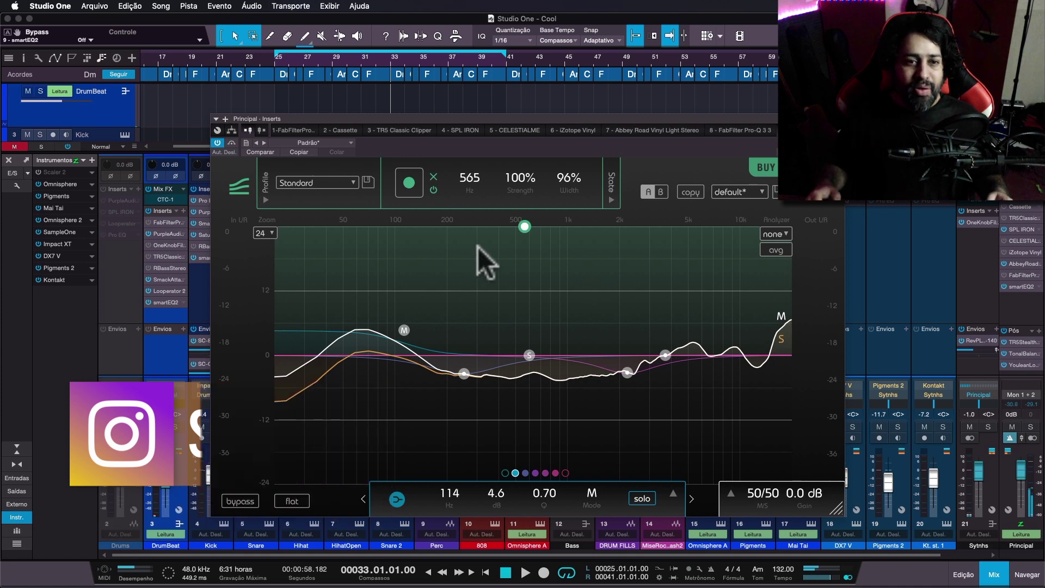
Look through smartEQ2's available instrument profiles, including the factory profiles, while keeping the Standard profile.
{"action": "left_click", "coordinate": [319, 185]}
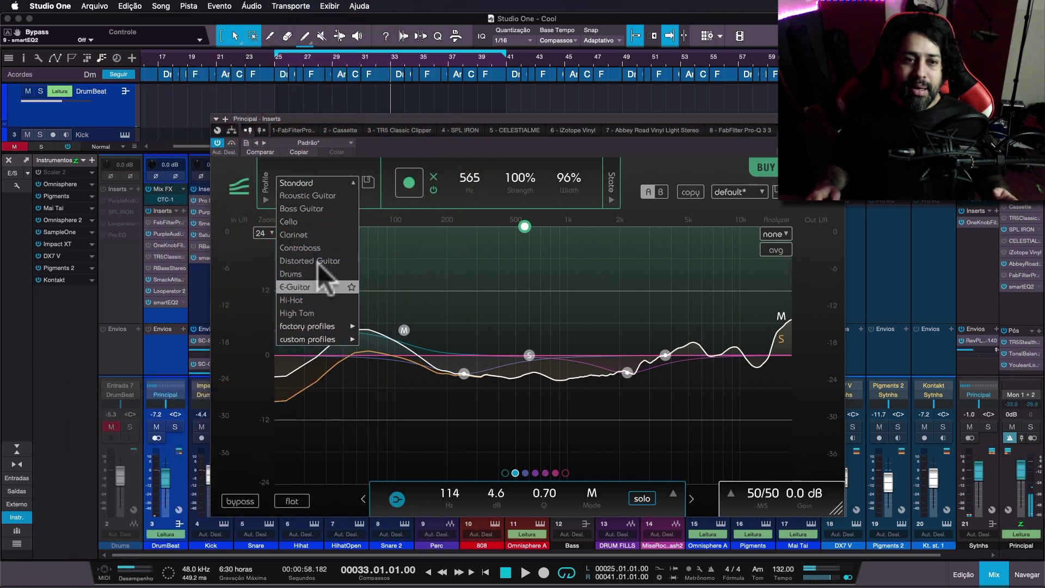
{"action": "mouse_move", "coordinate": [327, 329]}
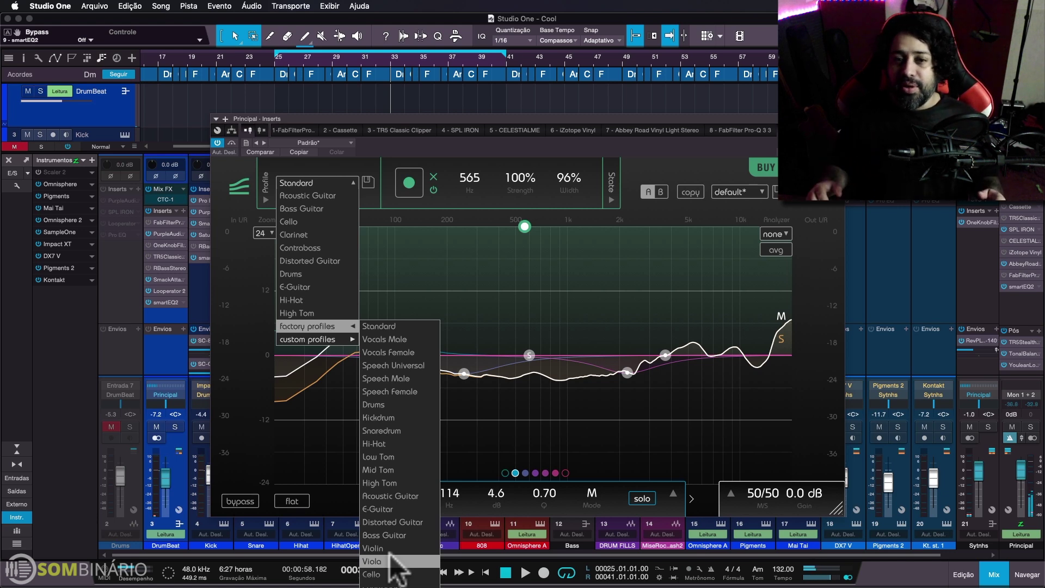
{"action": "left_click", "coordinate": [643, 165]}
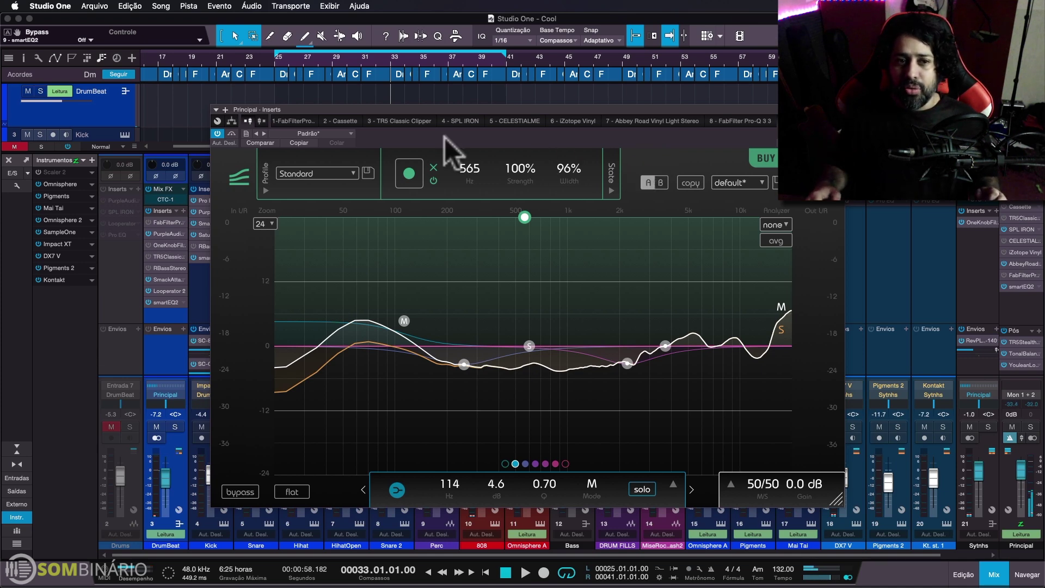
Play the mix with smartEQ2 bypassed on the Principal channel, then re-enable the effect and listen again.
{"action": "key", "text": "space"}
{"action": "left_click", "coordinate": [232, 133]}
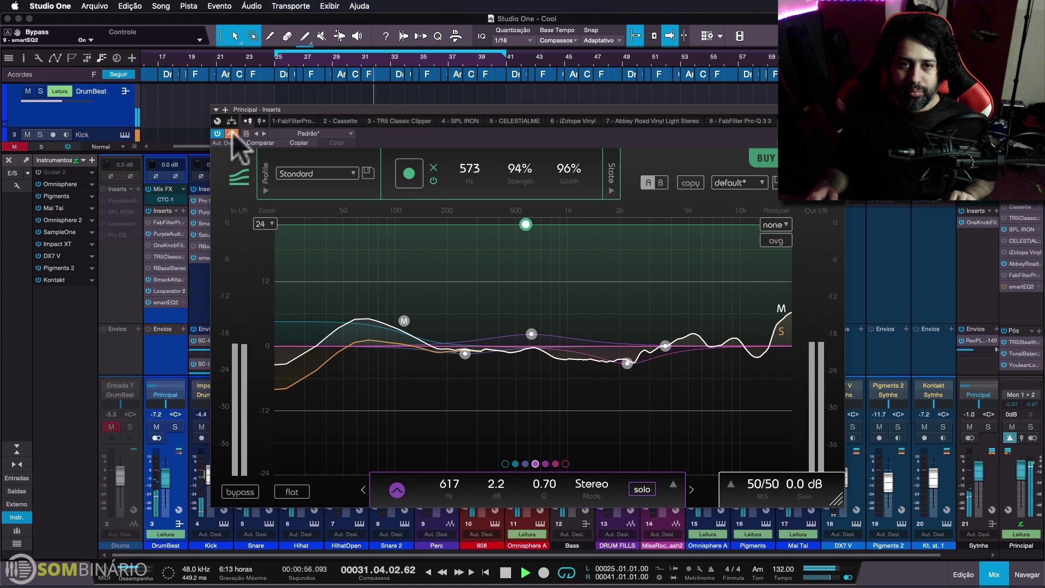
{"action": "key", "text": "space"}
{"action": "left_click", "coordinate": [232, 133]}
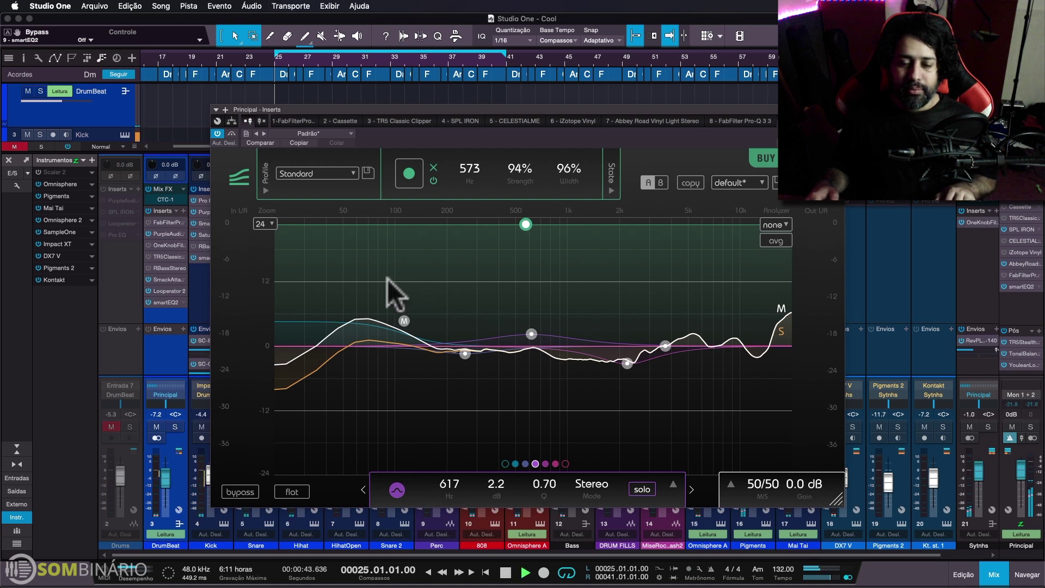
{"action": "key", "text": "space"}
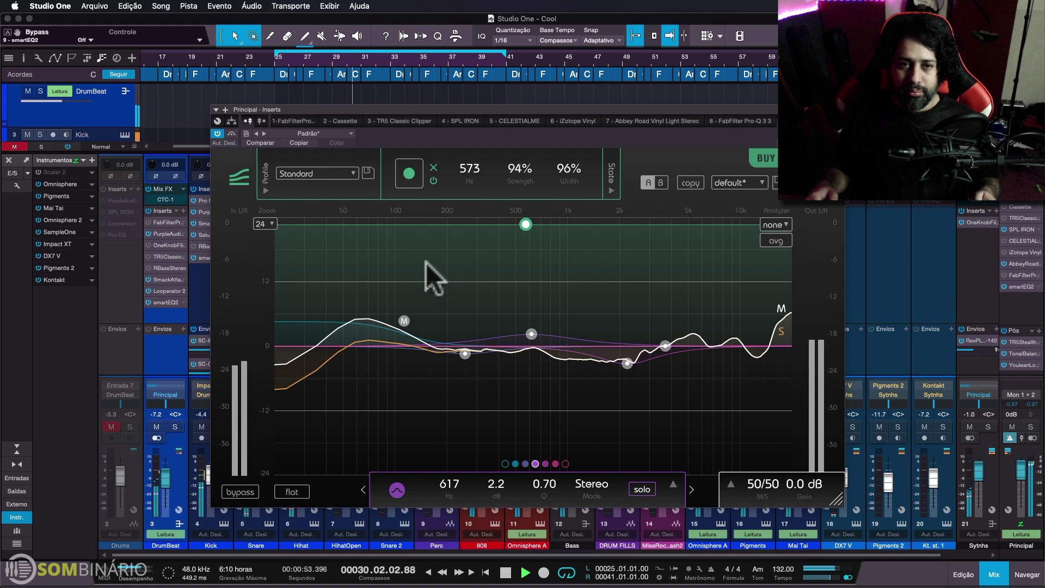
{"action": "key", "text": "space"}
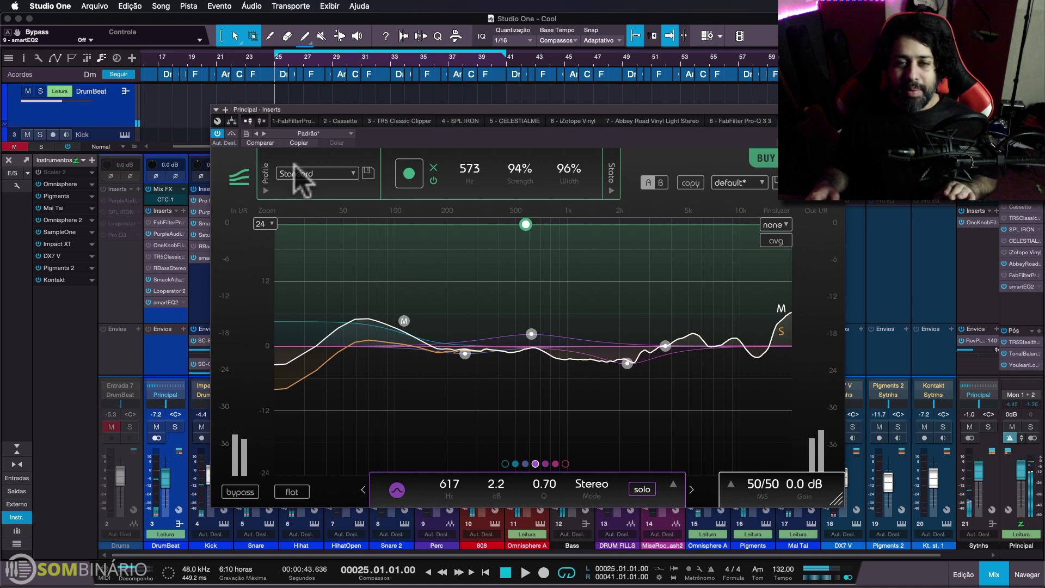
Compare the mix with and without smartEQ2 by toggling its bypass repeatedly during playback, leaving it active and stopping playback.
{"action": "key", "text": "space"}
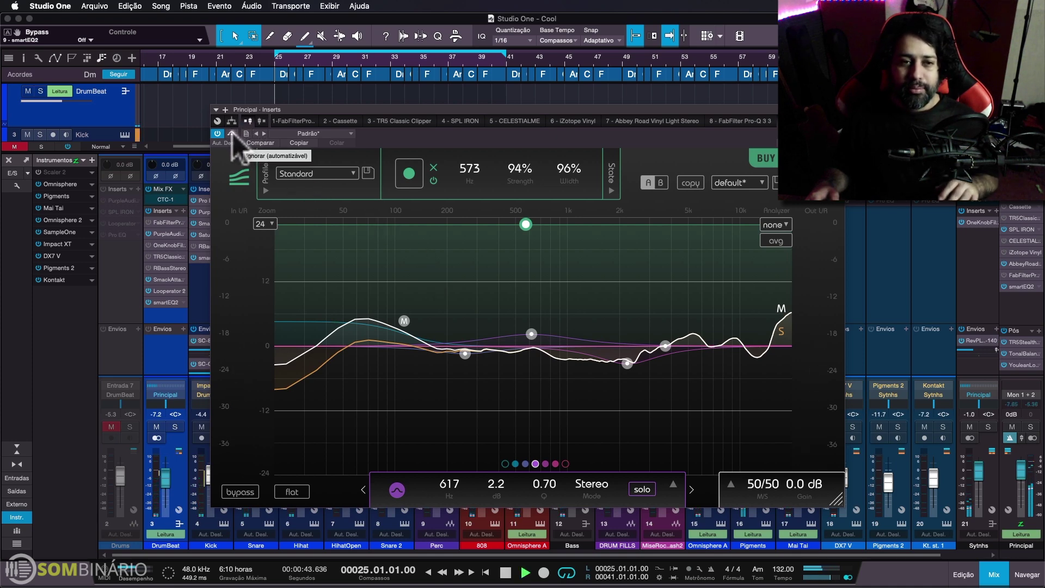
{"action": "left_click", "coordinate": [232, 133]}
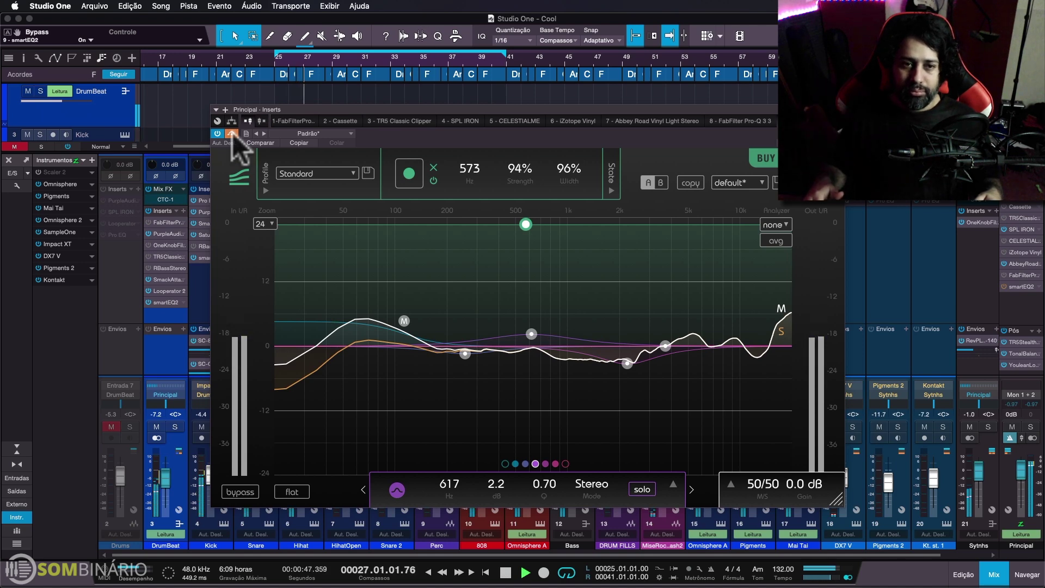
{"action": "left_click", "coordinate": [232, 132]}
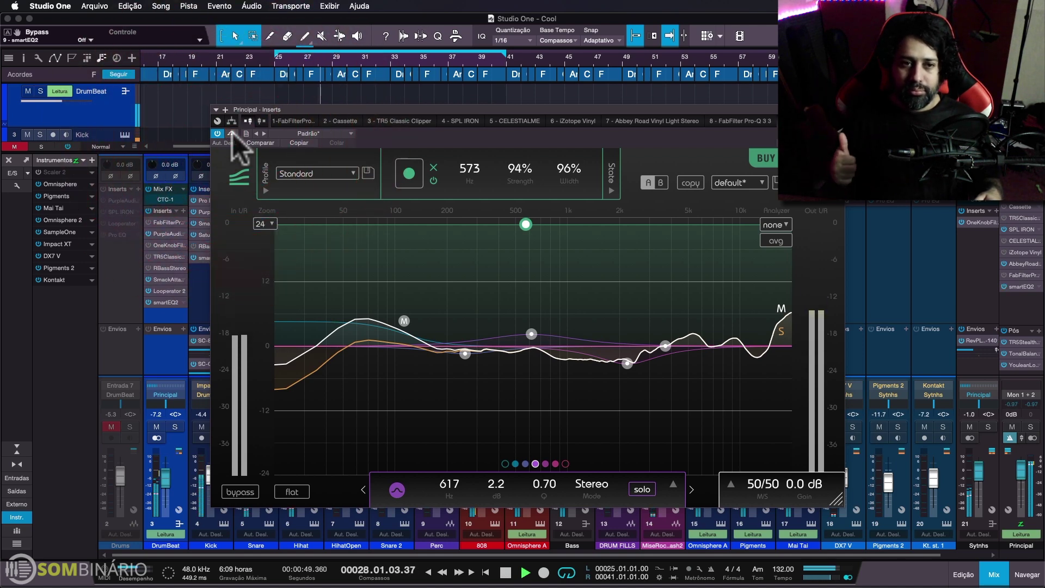
{"action": "left_click", "coordinate": [232, 133]}
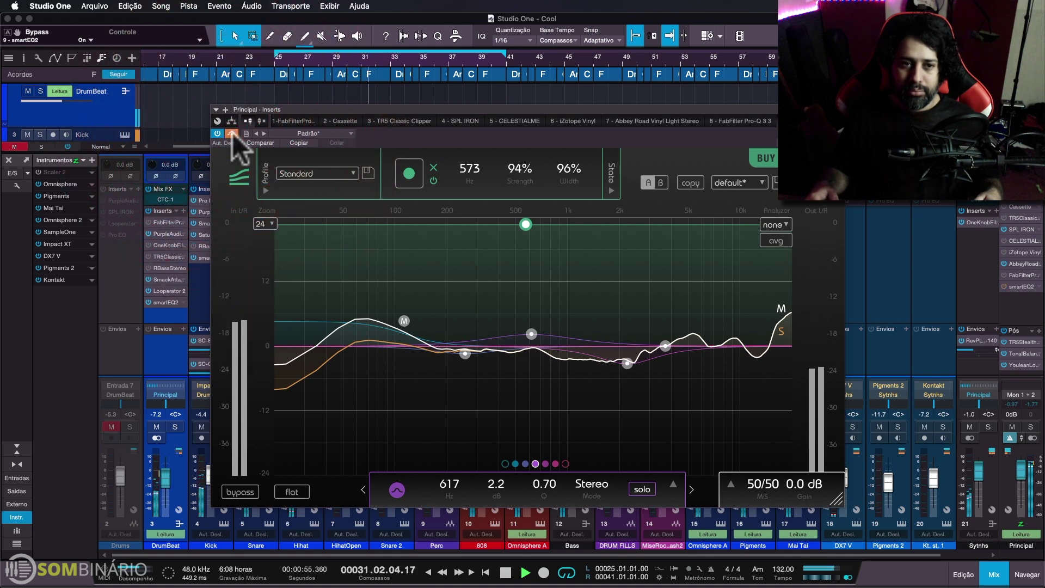
{"action": "left_click", "coordinate": [232, 132]}
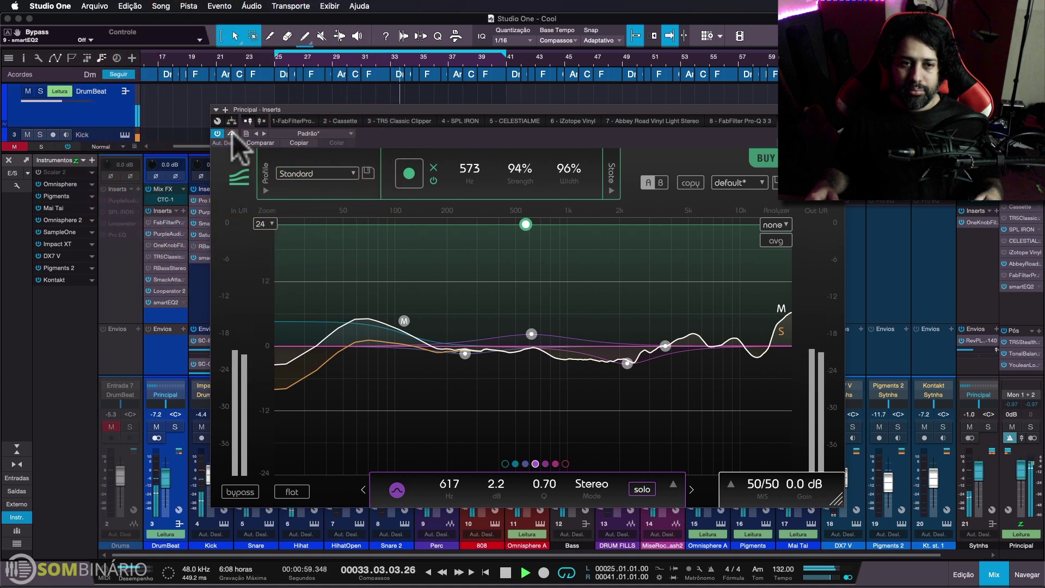
{"action": "left_click", "coordinate": [232, 133]}
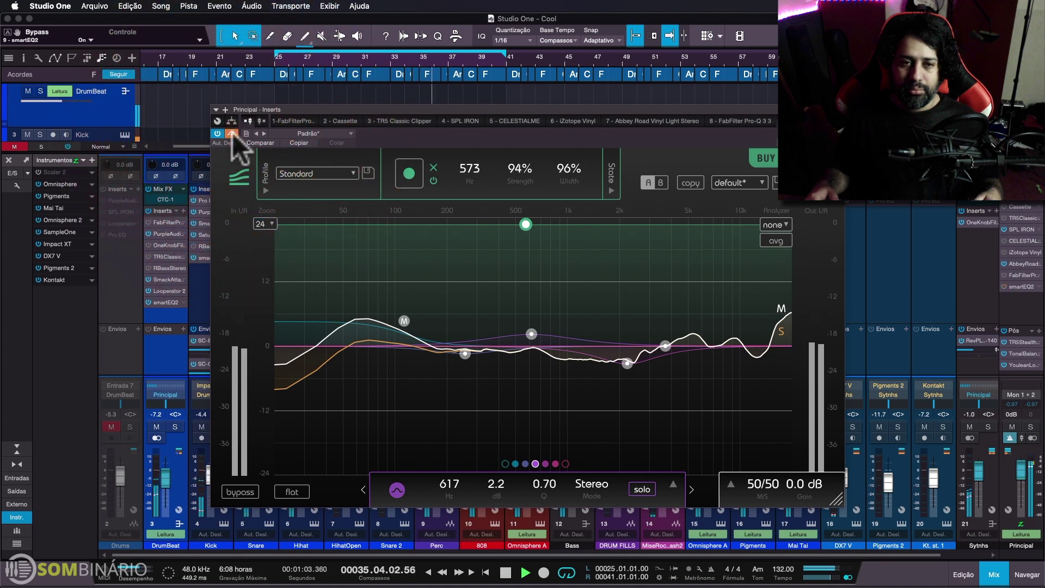
{"action": "left_click", "coordinate": [232, 133]}
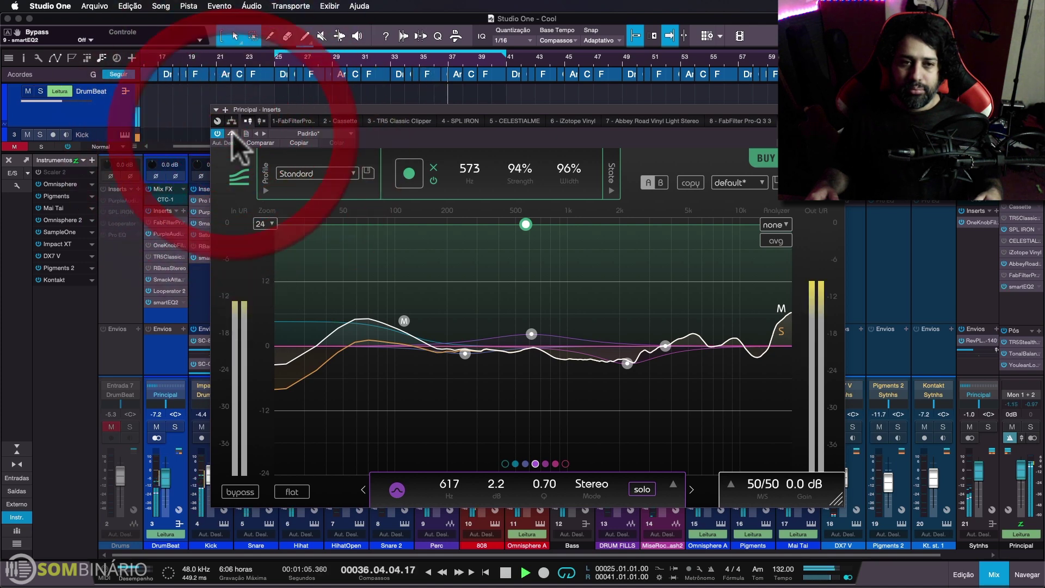
{"action": "key", "text": "space"}
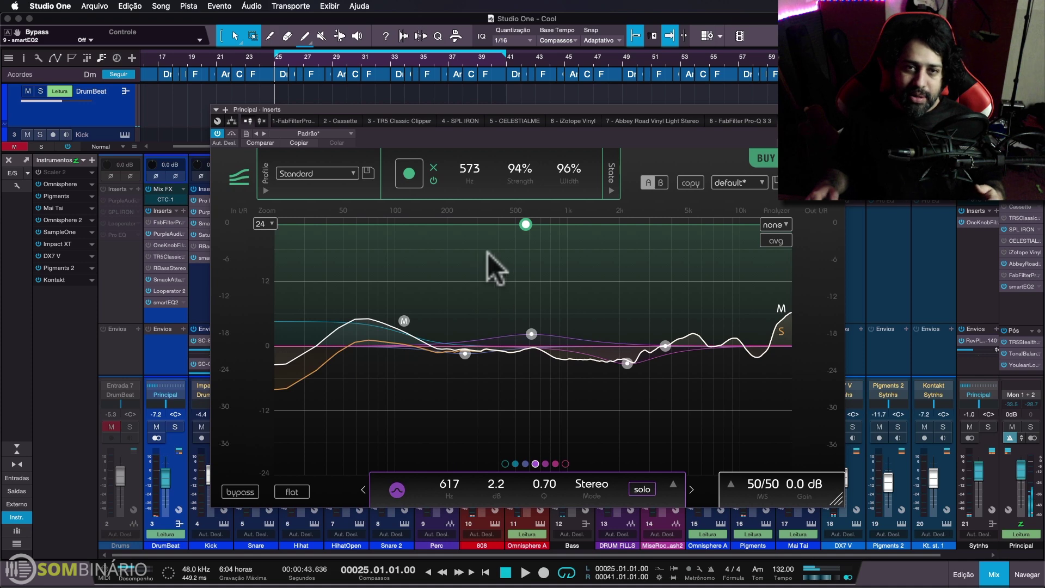
Try the smart band at 500 Hz and 75% strength, and flatten the whole smartEQ2 curve before closing its window.
{"action": "left_click_drag", "start_coordinate": [524, 224], "coordinate": [515, 249]}
{"action": "left_click_drag", "start_coordinate": [404, 322], "coordinate": [402, 322]}
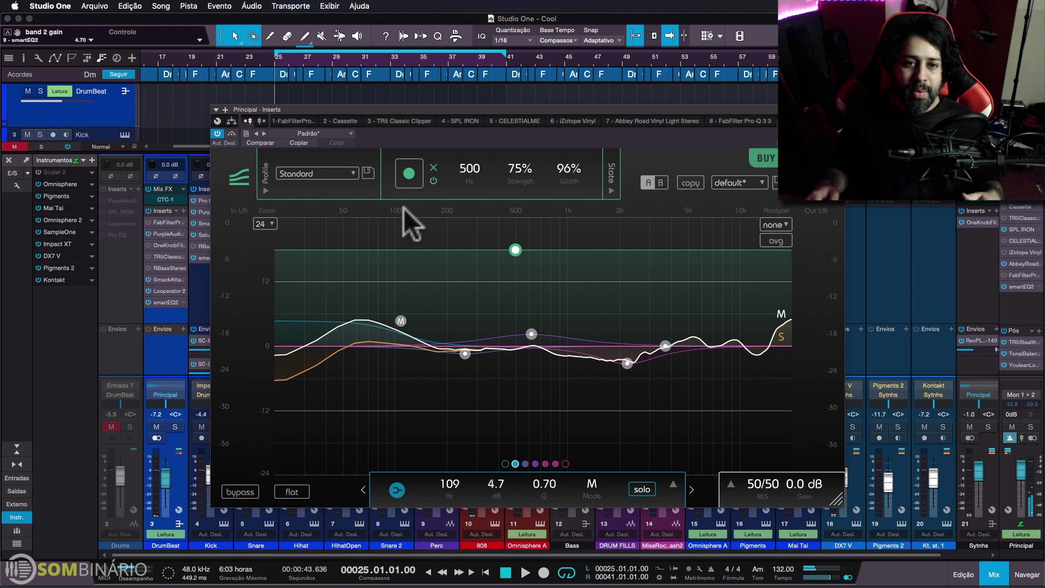
{"action": "left_click", "coordinate": [291, 492]}
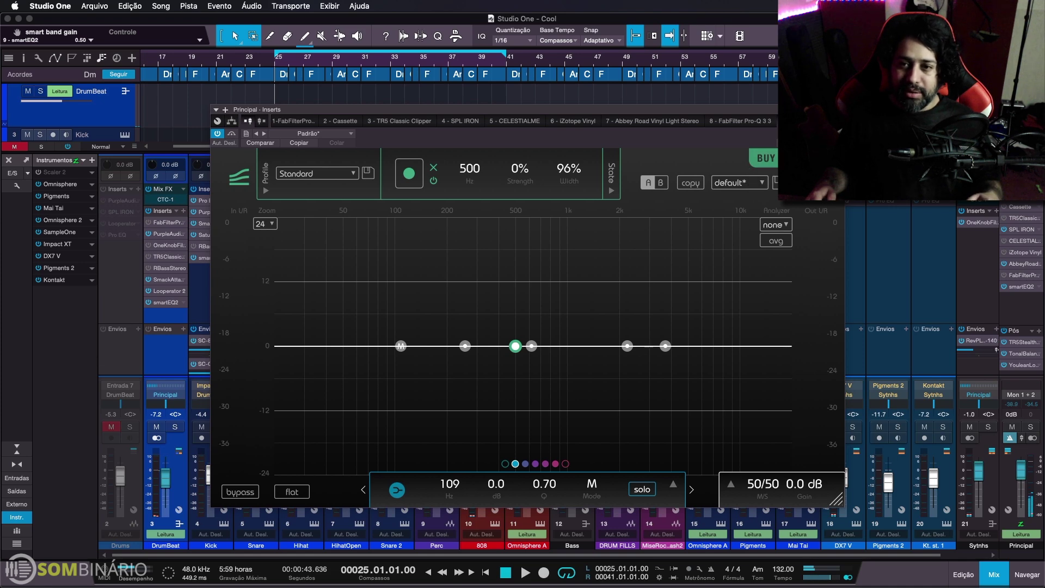
{"action": "left_click", "coordinate": [778, 185]}
{"action": "left_click", "coordinate": [408, 554]}
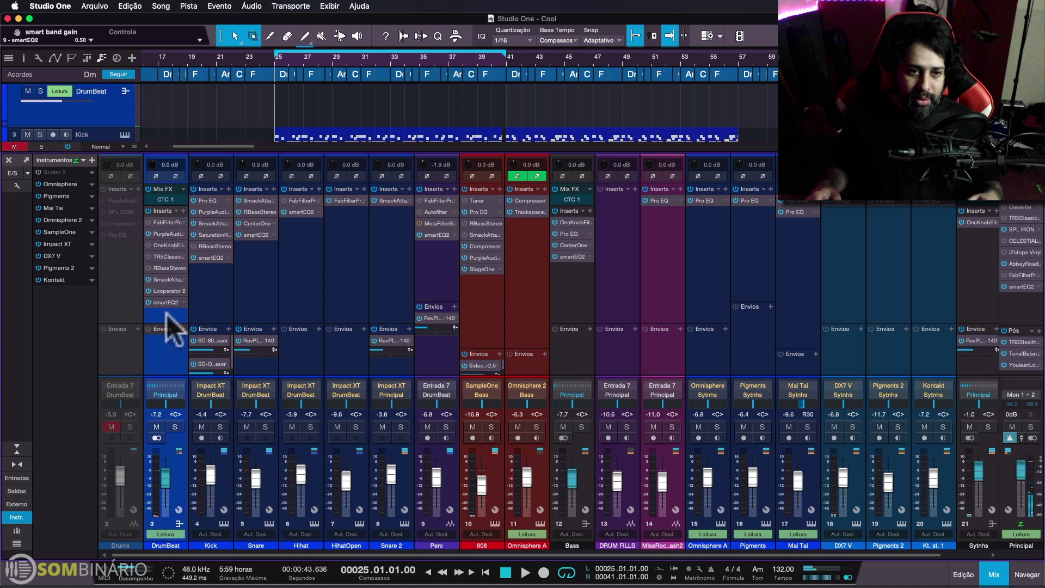
Review the Kick, Snare, Hihat, Perc and Bass channels in the mixer for smartEQ2 inserts.
{"action": "left_click", "coordinate": [211, 317]}
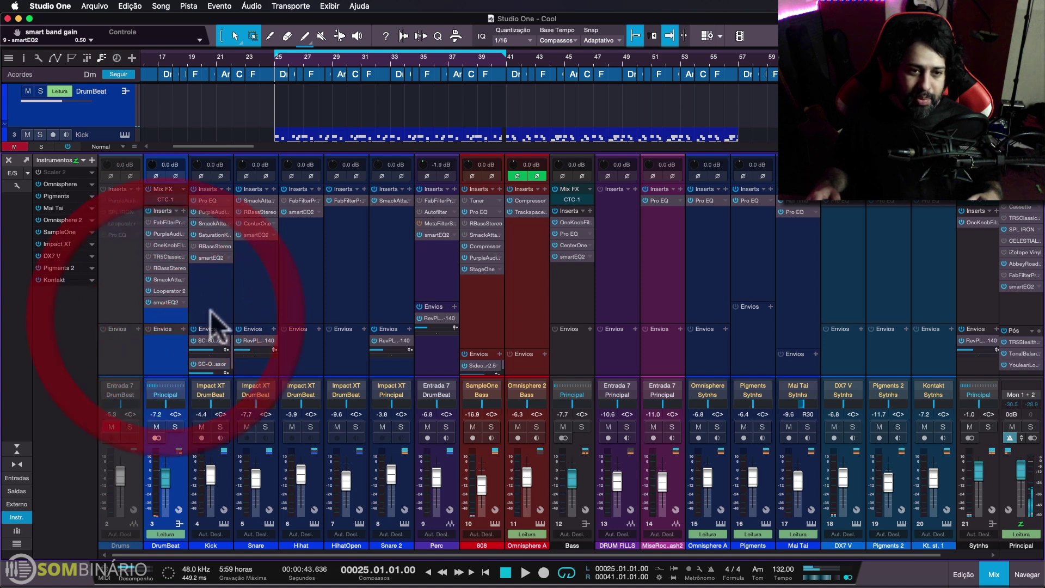
{"action": "left_click", "coordinate": [256, 315]}
{"action": "left_click", "coordinate": [292, 305]}
{"action": "left_click", "coordinate": [443, 266]}
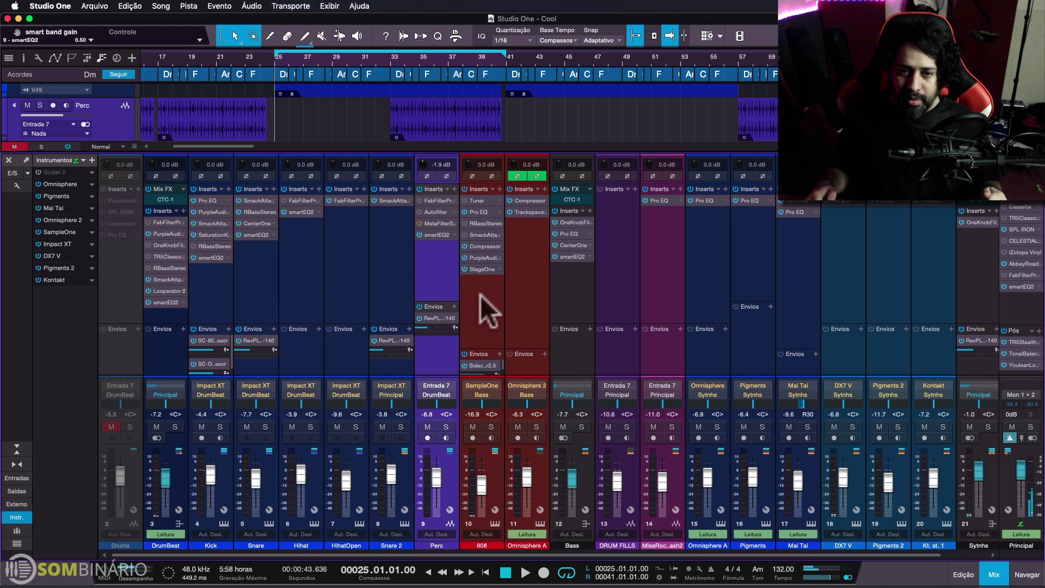
{"action": "left_click", "coordinate": [570, 297]}
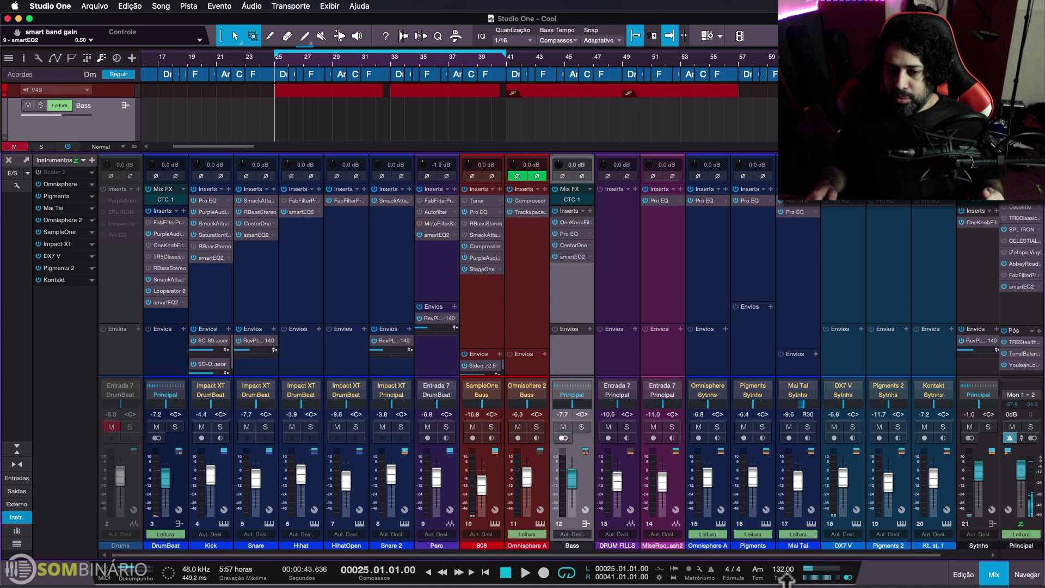
{"action": "left_click_drag", "start_coordinate": [753, 554], "coordinate": [567, 478]}
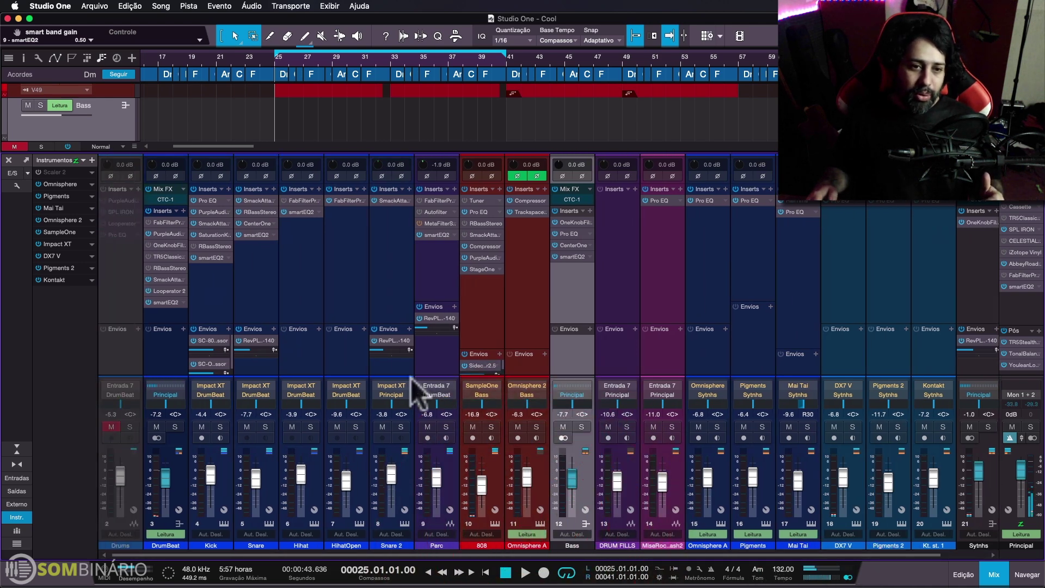
Select the Kick, Snare, Hihat, Perc and Bass channels and try to remove the smartEQ2 insert from the selected Bass channel.
{"action": "mouse_move", "coordinate": [198, 299]}
{"action": "left_mouse_down"}
{"action": "mouse_move", "coordinate": [272, 292]}
{"action": "mouse_move", "coordinate": [266, 276]}
{"action": "mouse_move", "coordinate": [316, 278]}
{"action": "left_mouse_up"}
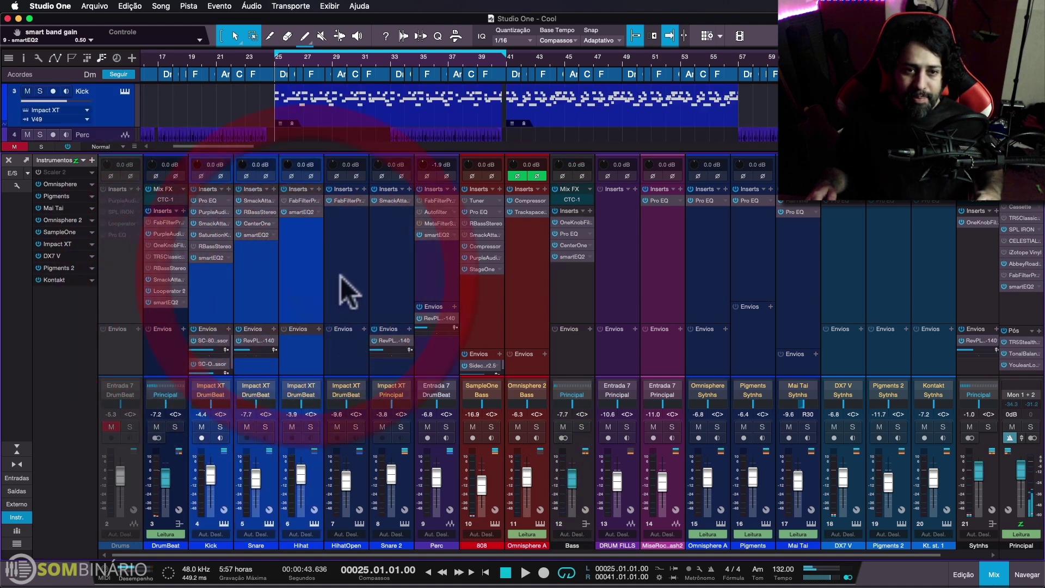
{"action": "left_click", "coordinate": [432, 278]}
{"action": "right_click", "coordinate": [584, 261]}
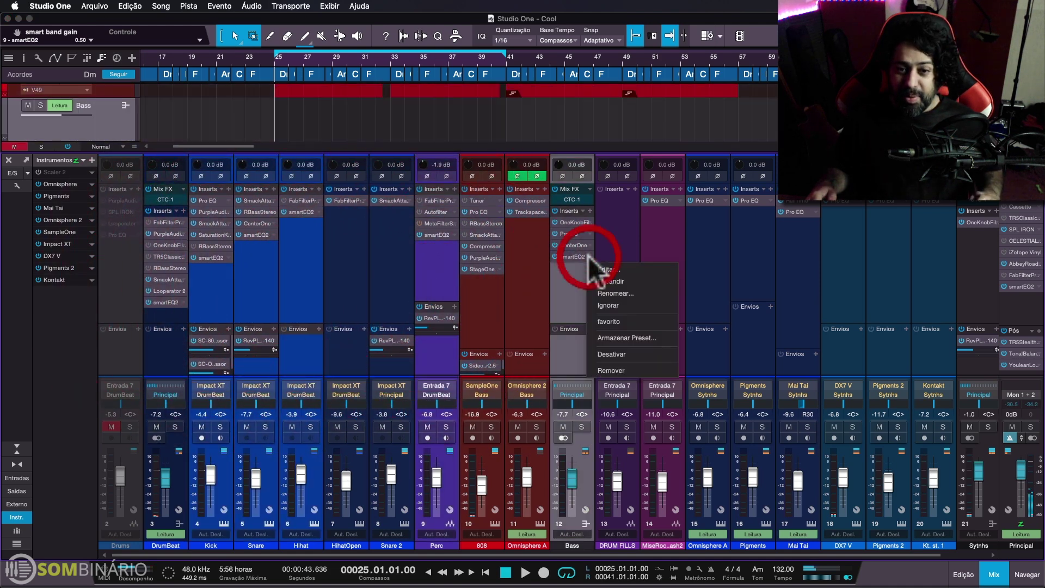
{"action": "left_click", "coordinate": [626, 371]}
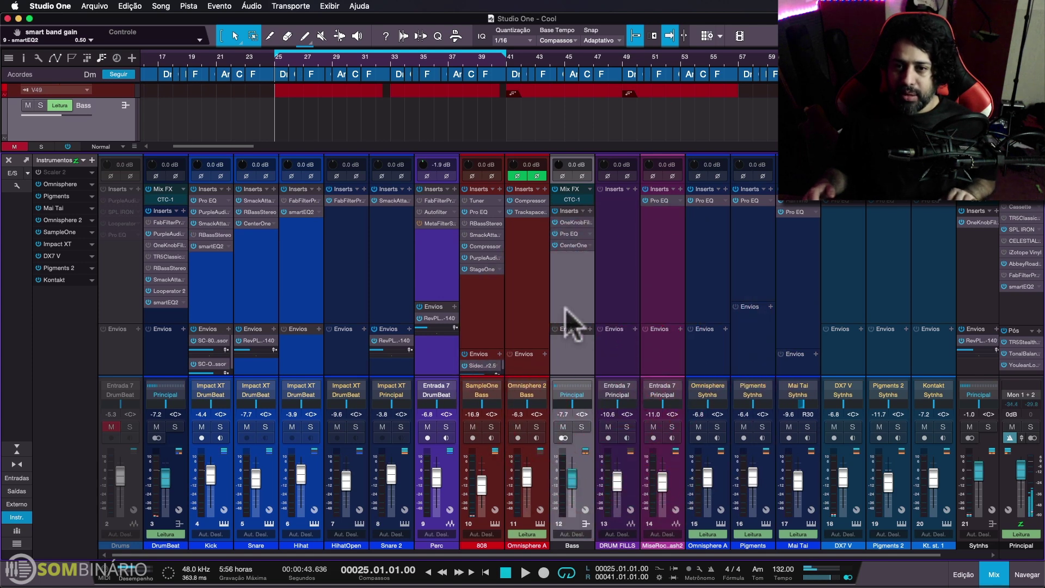
Select the Kick channel and undo the recent effect removals.
{"action": "left_click", "coordinate": [208, 292]}
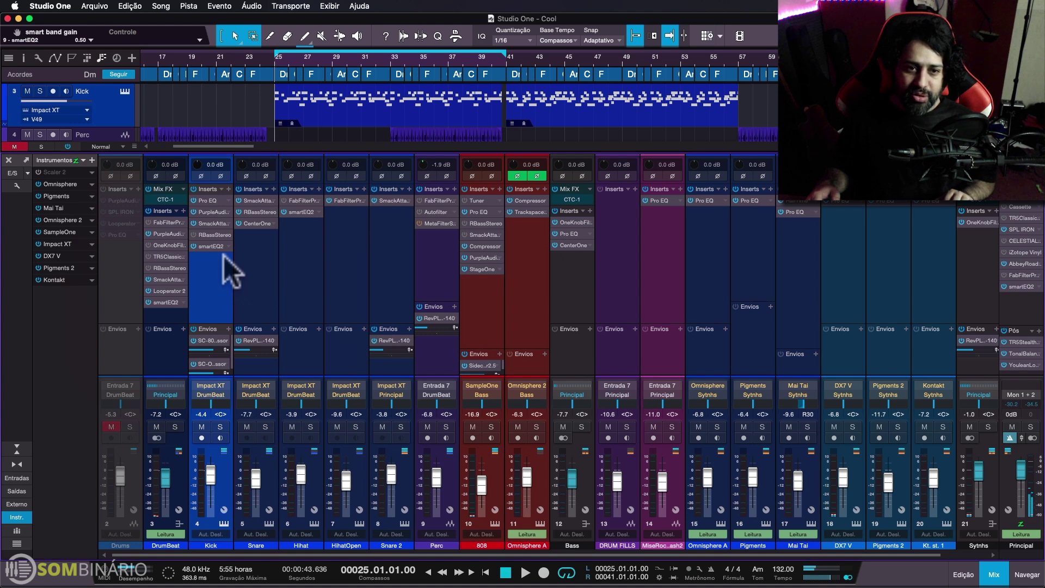
{"action": "key", "text": "super+z"}
{"action": "key", "text": "super+z"}
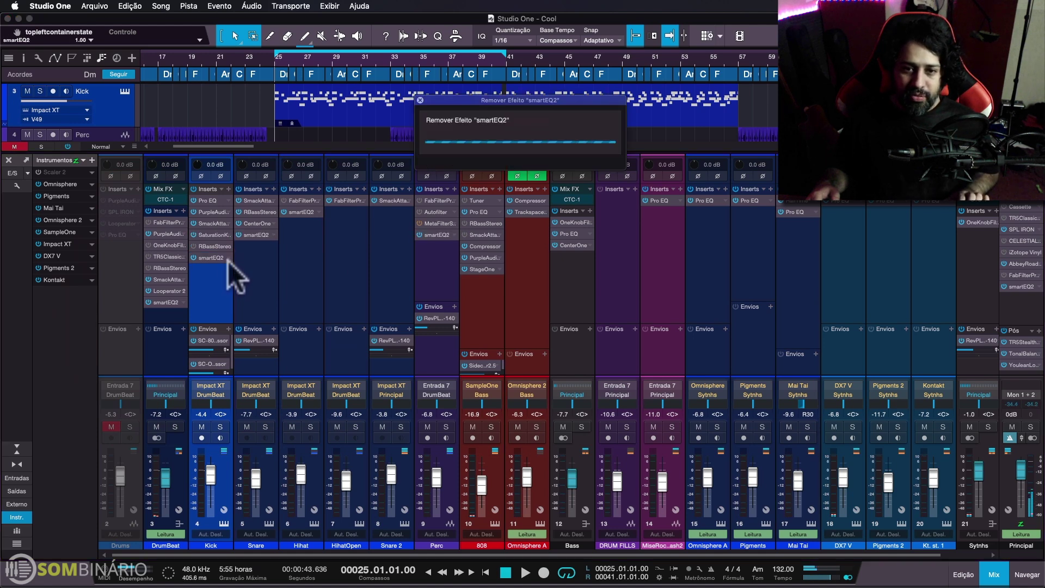
Remove the smartEQ2 insert from the Principal main channel.
{"action": "right_click", "coordinate": [1014, 297]}
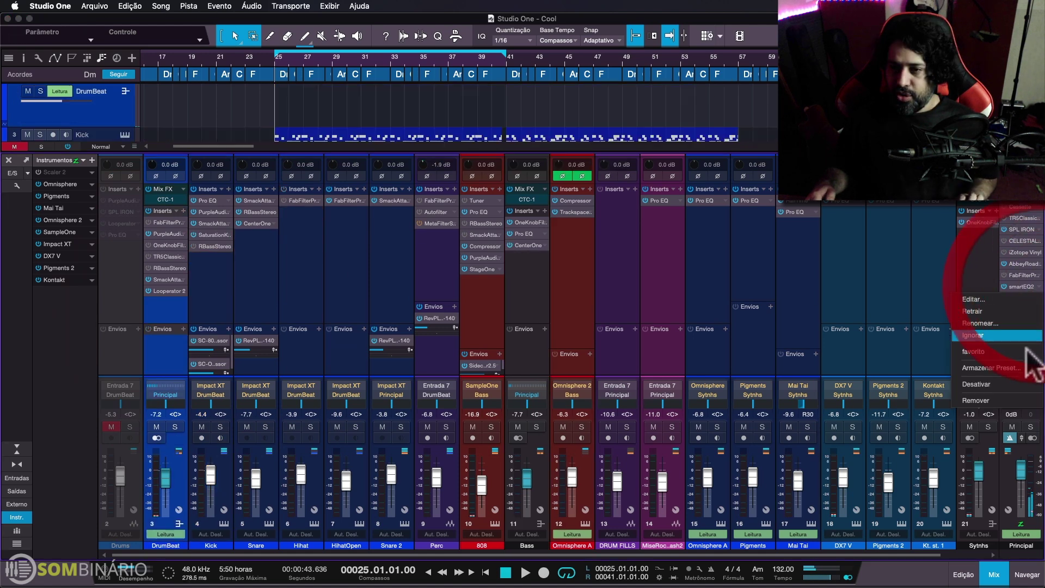
{"action": "left_click", "coordinate": [1001, 398]}
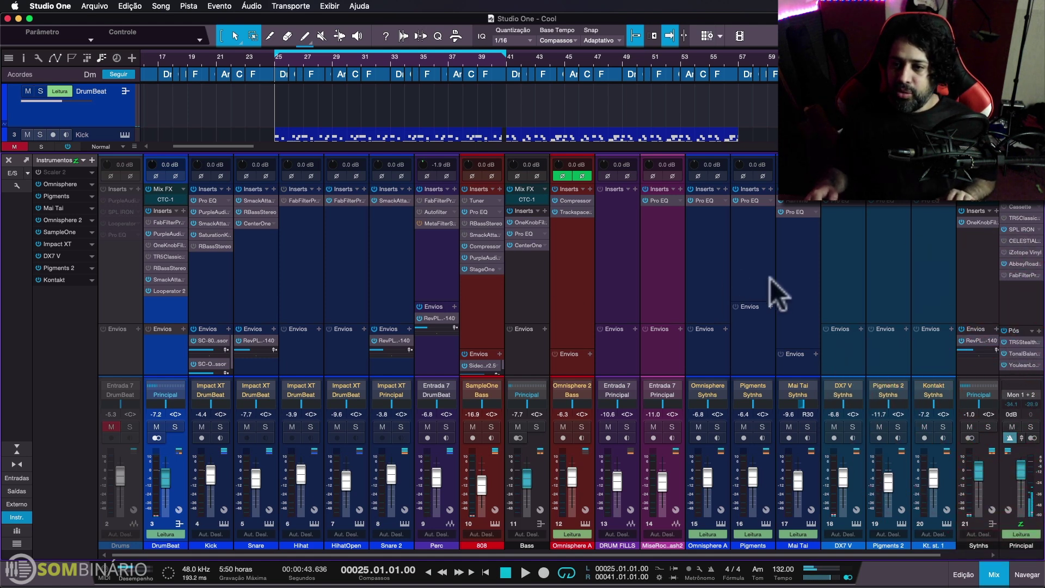
Examine the EQ curve of the bypassed FabFilter Pro-Q 3 on the Principal channel and close its window.
{"action": "left_click", "coordinate": [1019, 275]}
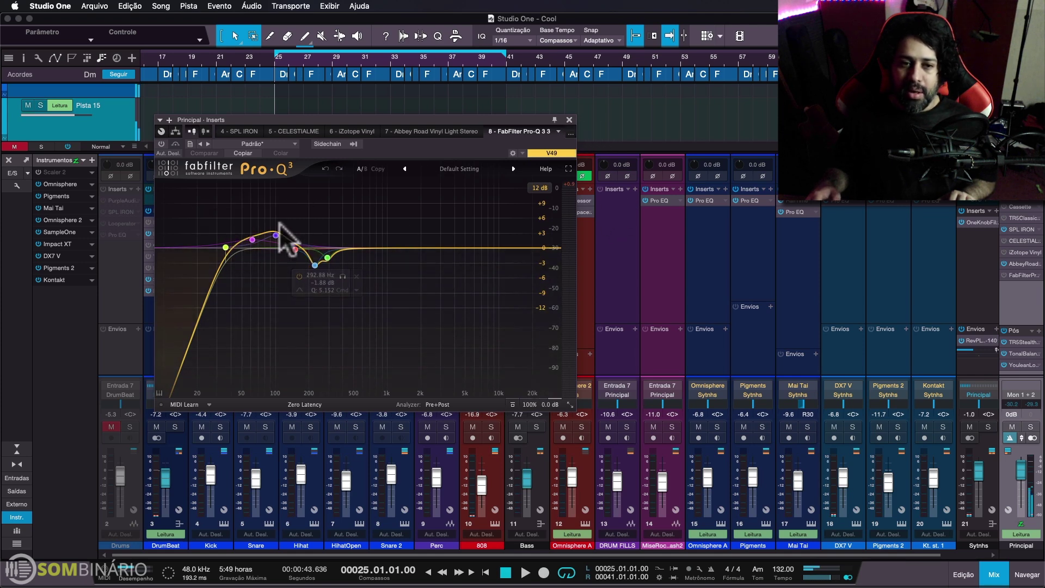
{"action": "left_click", "coordinate": [569, 120]}
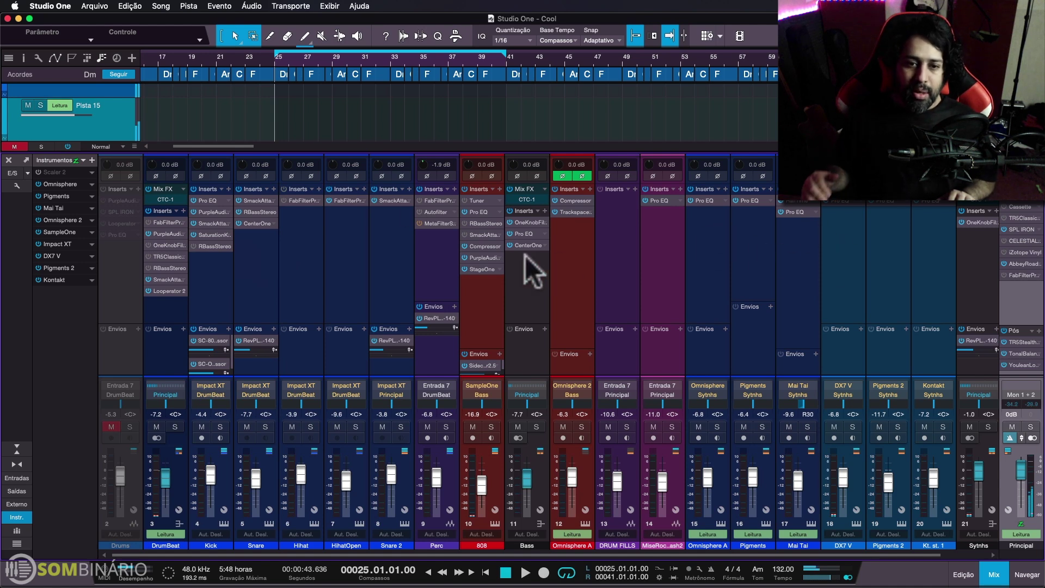
{"action": "left_click", "coordinate": [1025, 277]}
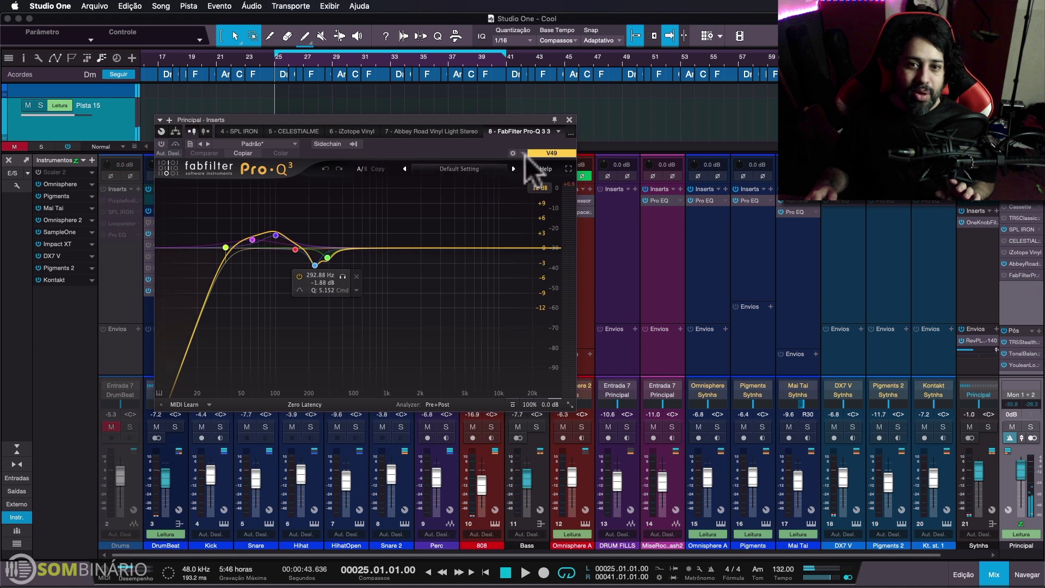
{"action": "left_click", "coordinate": [570, 121]}
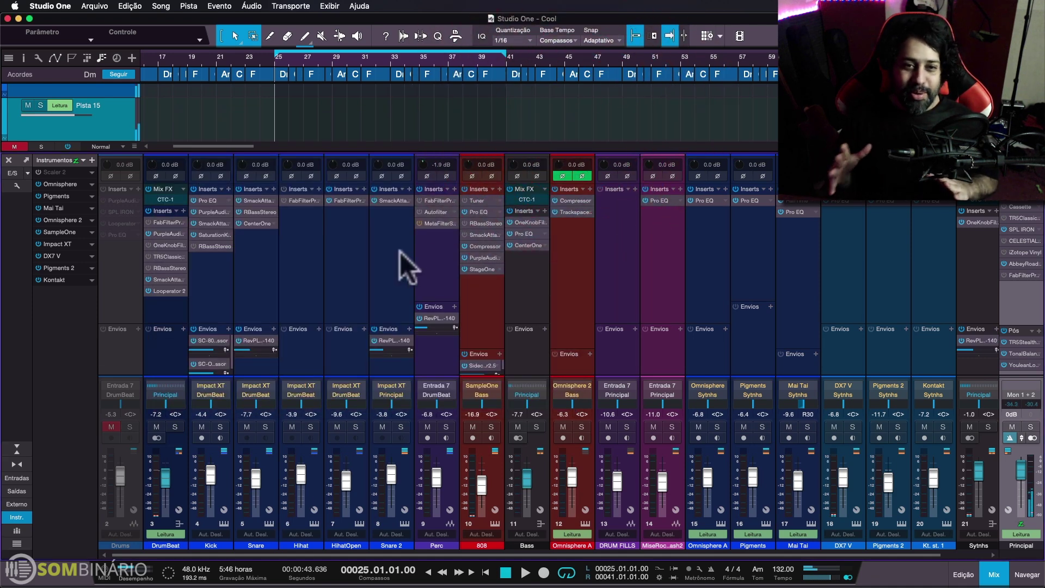
Solo the Kick channel and play the song to hear the kick alone.
{"action": "left_click", "coordinate": [198, 286]}
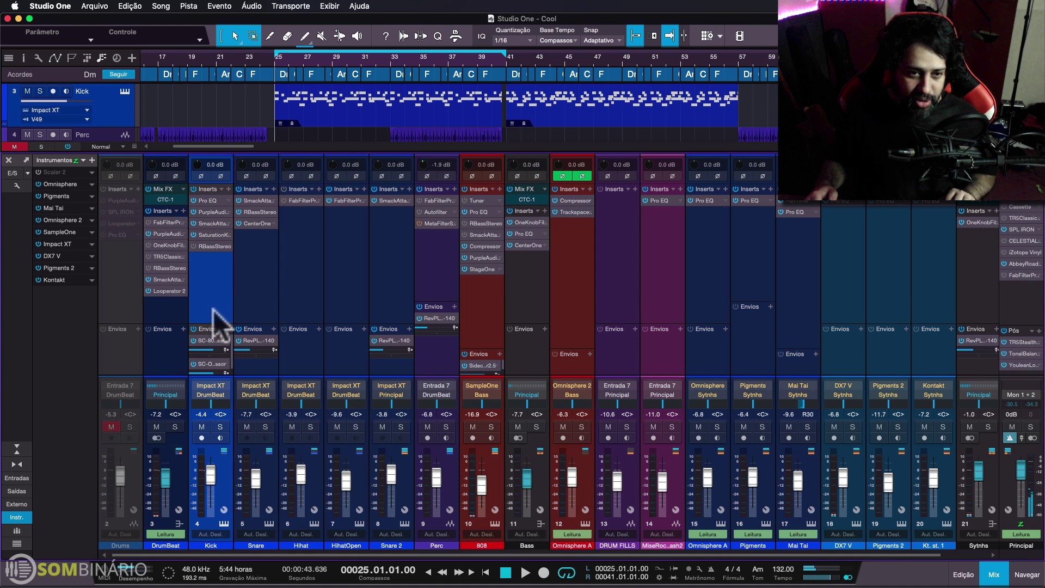
{"action": "left_click", "coordinate": [220, 427]}
{"action": "key", "text": "space"}
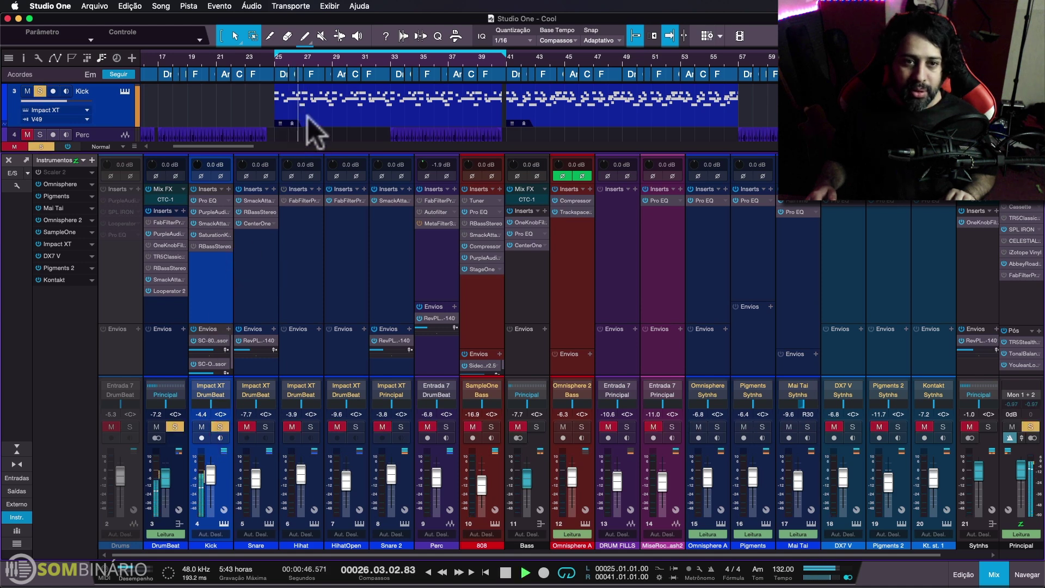
Open the Pro EQ insert on the Kick channel and deactivate it.
{"action": "double_click", "coordinate": [308, 117]}
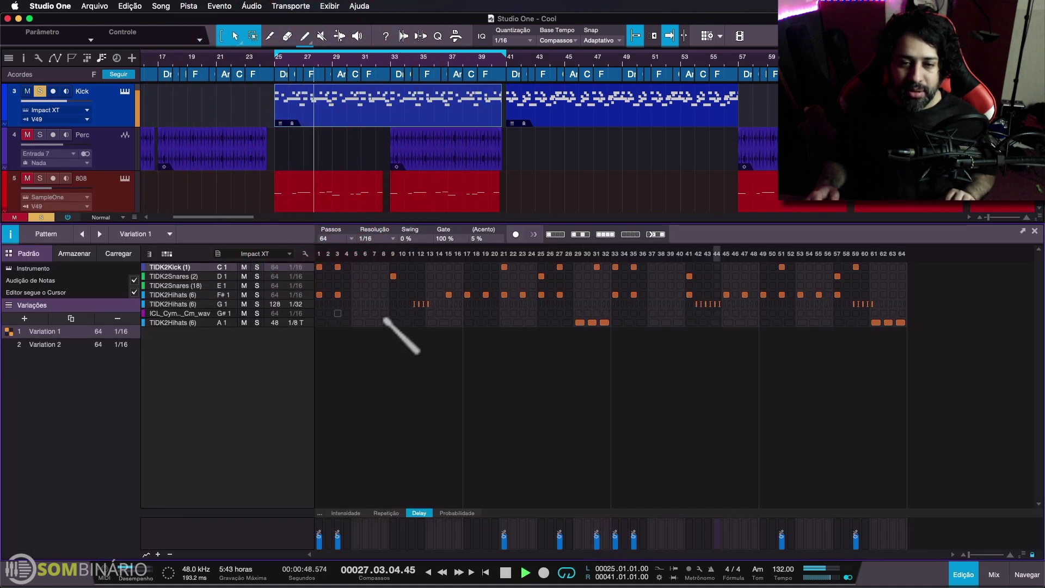
{"action": "left_click", "coordinate": [994, 575]}
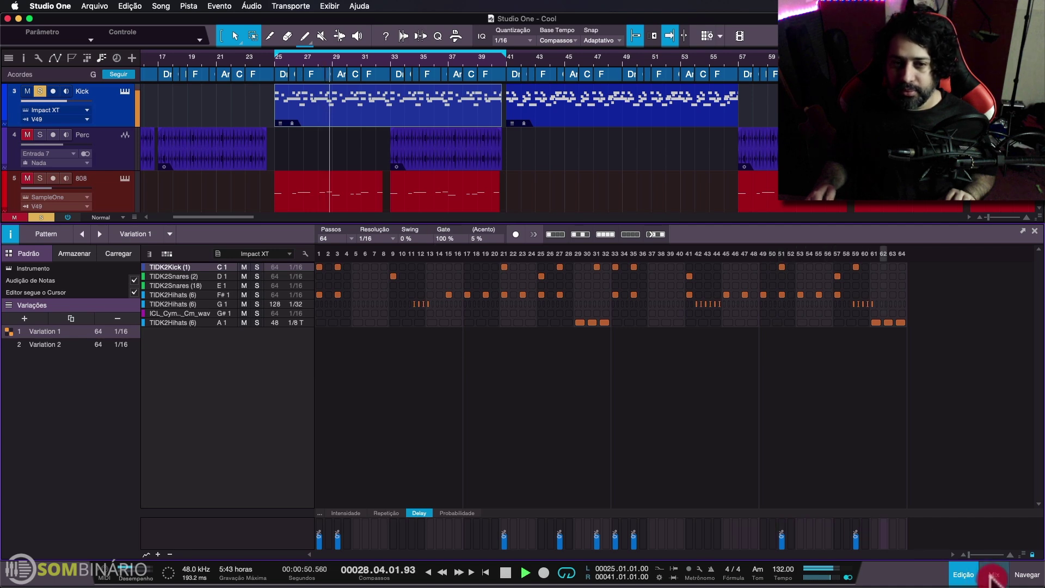
{"action": "left_click", "coordinate": [210, 200]}
{"action": "left_click_drag", "start_coordinate": [227, 176], "coordinate": [375, 206]}
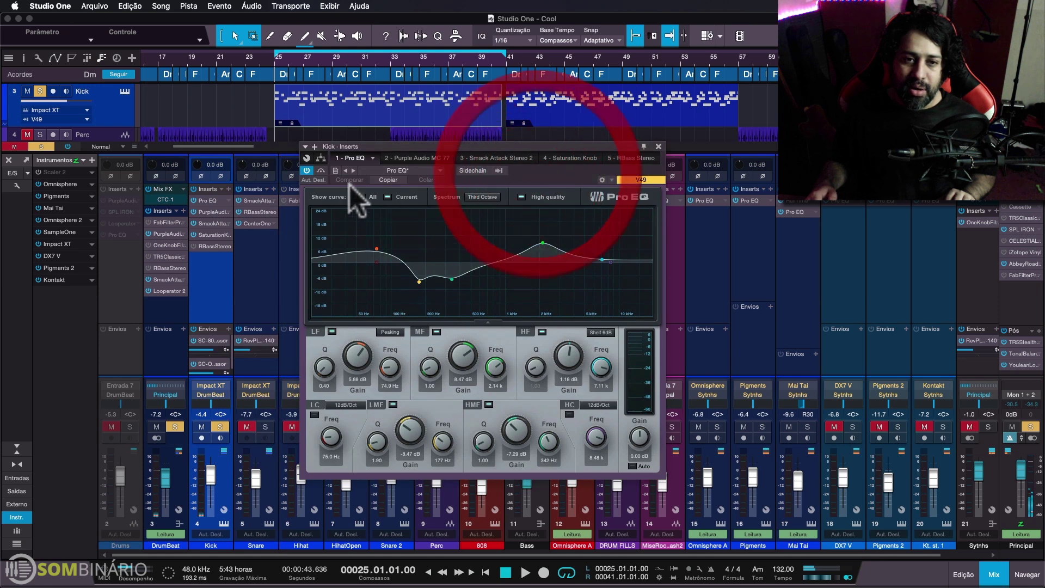
{"action": "left_click", "coordinate": [306, 171]}
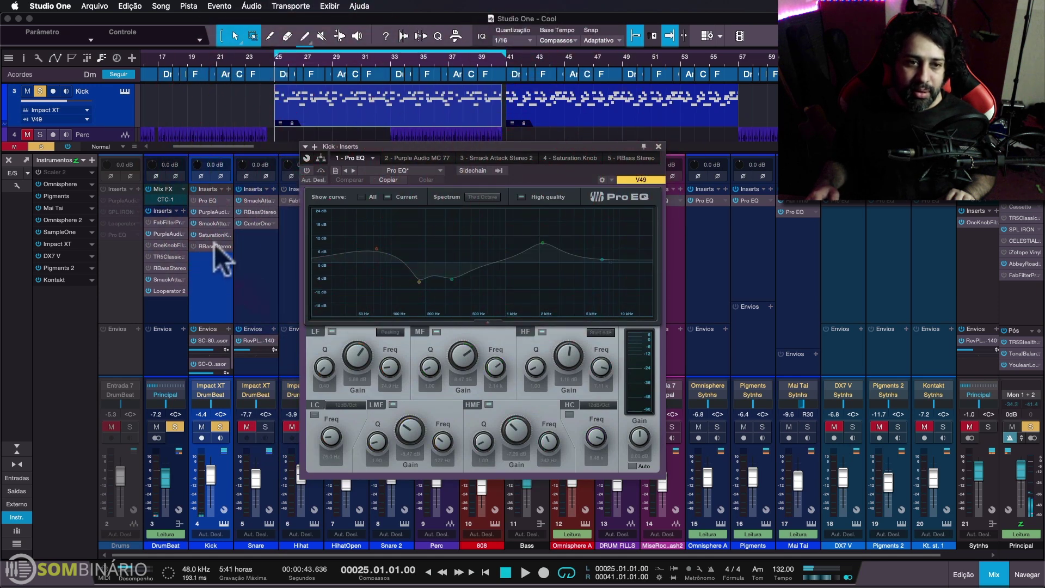
Add smartEQ2 to the Kick channel and place it second in the insert chain, directly after Pro EQ.
{"action": "left_click", "coordinate": [228, 189]}
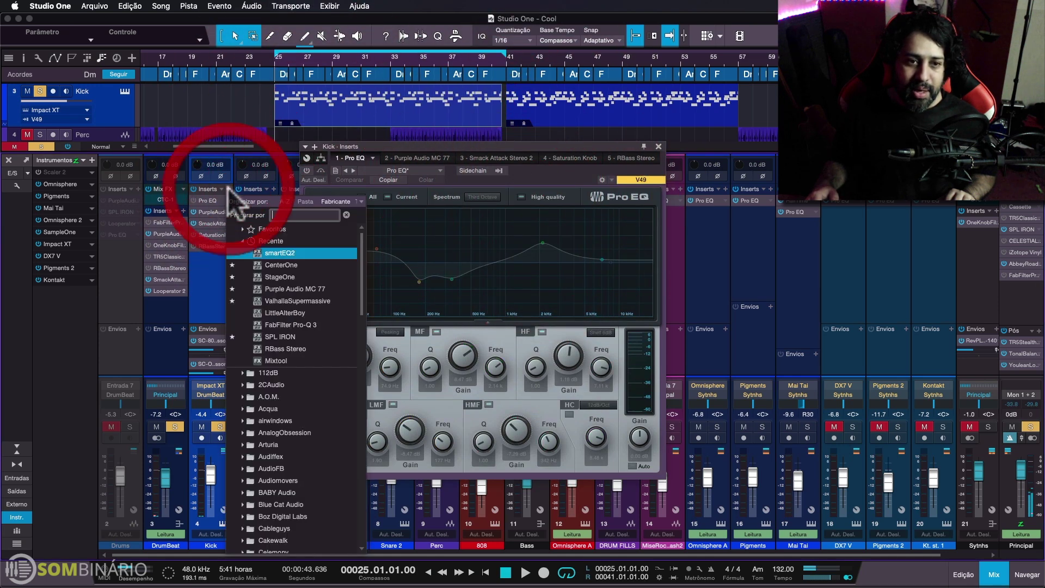
{"action": "left_click", "coordinate": [272, 252]}
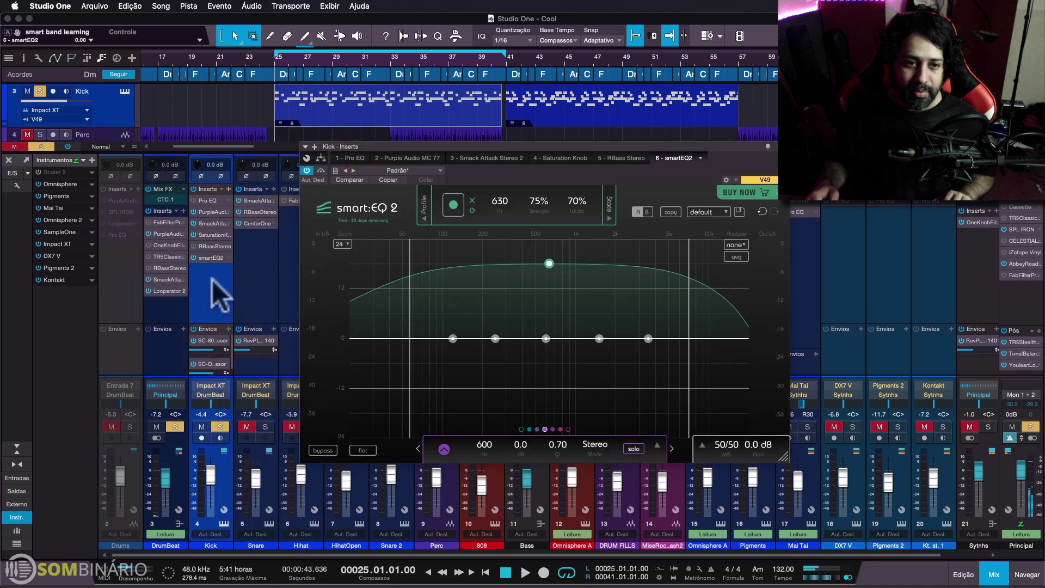
{"action": "left_click_drag", "start_coordinate": [214, 259], "coordinate": [217, 211]}
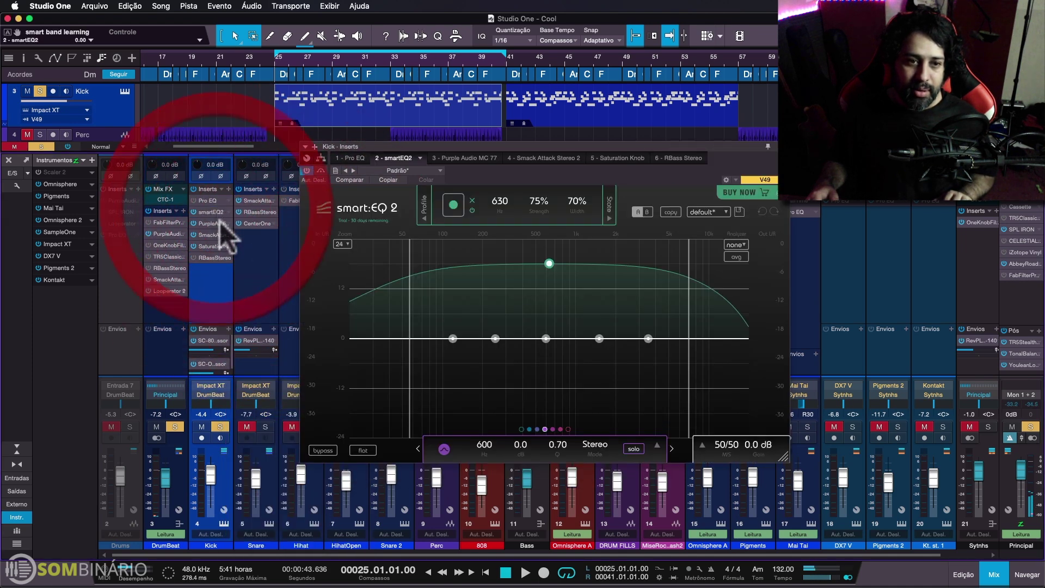
Look through the Kick's Purple Audio MC 77, Smack Attack Stereo and Saturation Knob inserts.
{"action": "left_click", "coordinate": [215, 225]}
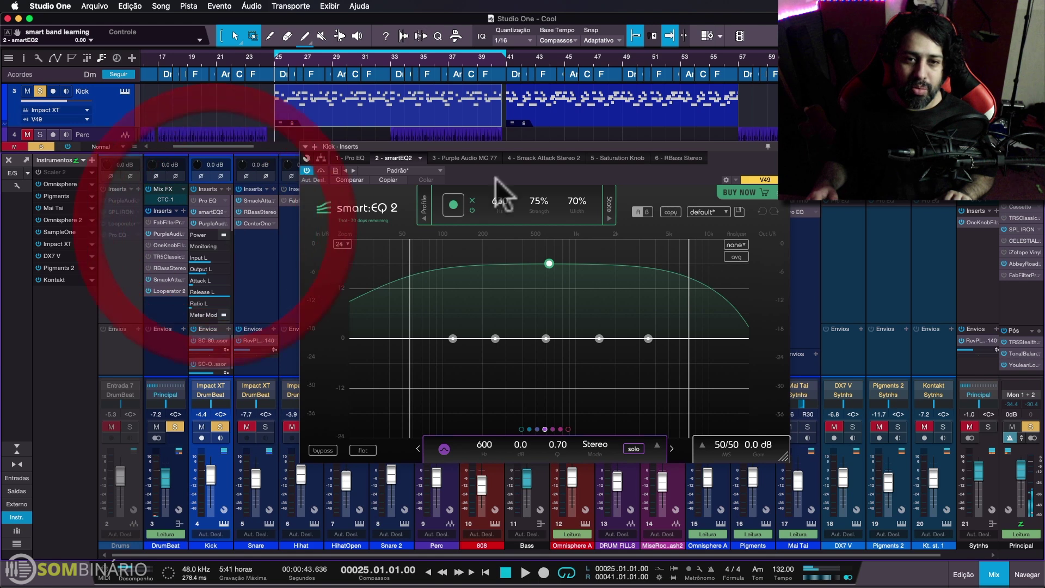
{"action": "left_click", "coordinate": [449, 157]}
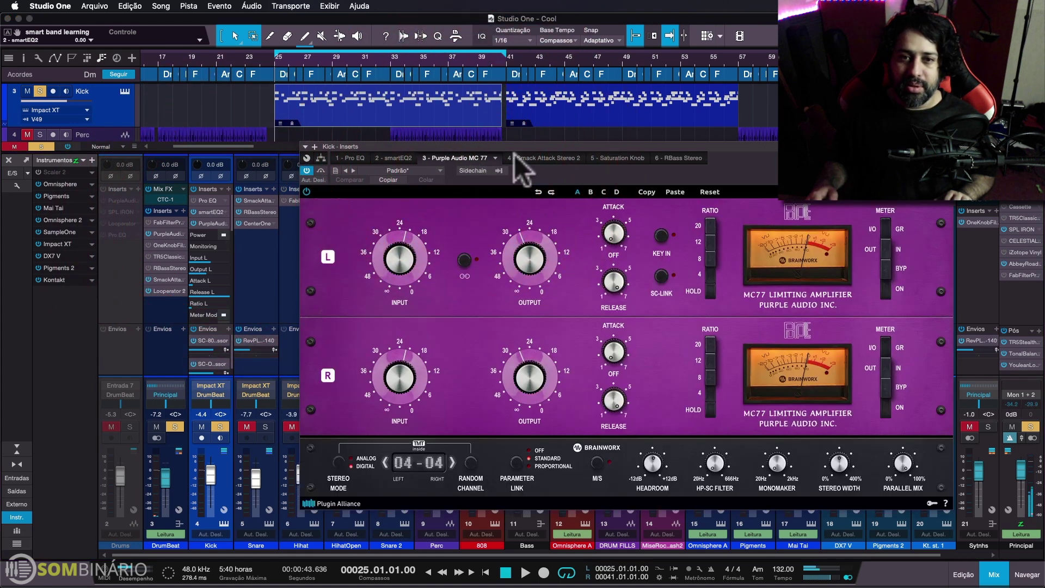
{"action": "left_click", "coordinate": [526, 159]}
{"action": "left_click", "coordinate": [541, 160]}
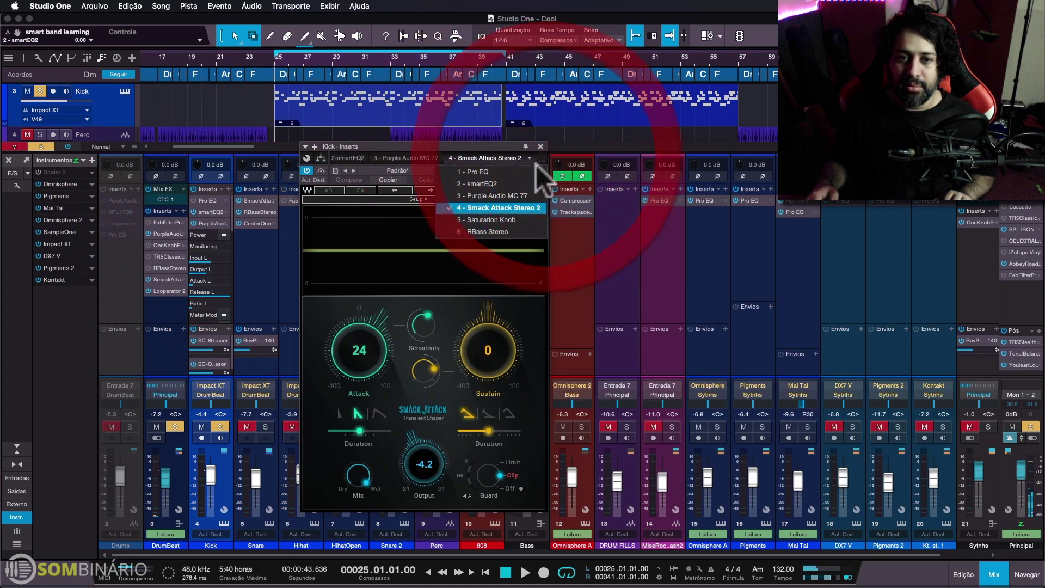
{"action": "left_click", "coordinate": [514, 216]}
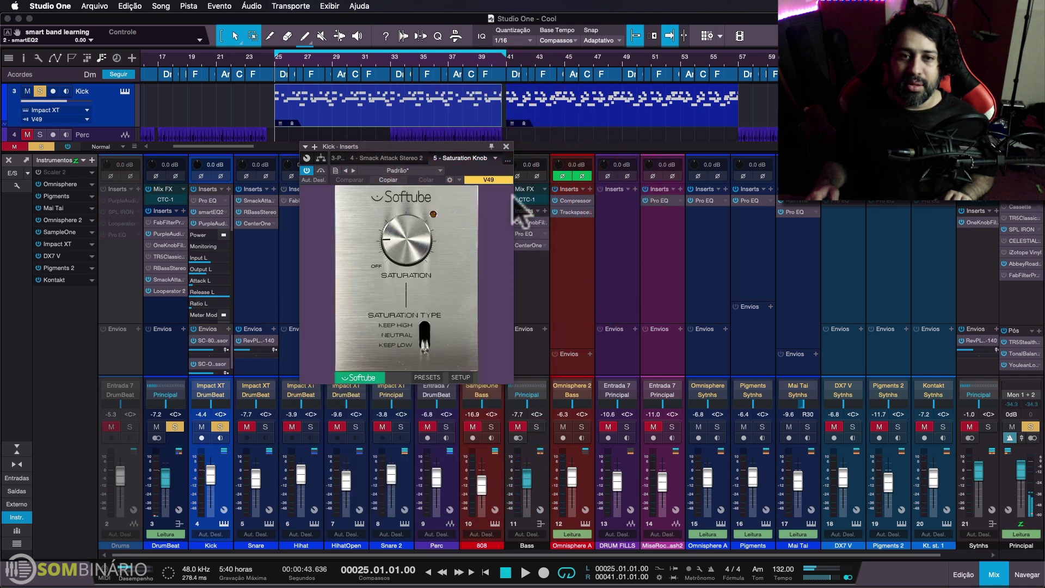
{"action": "left_click", "coordinate": [213, 224]}
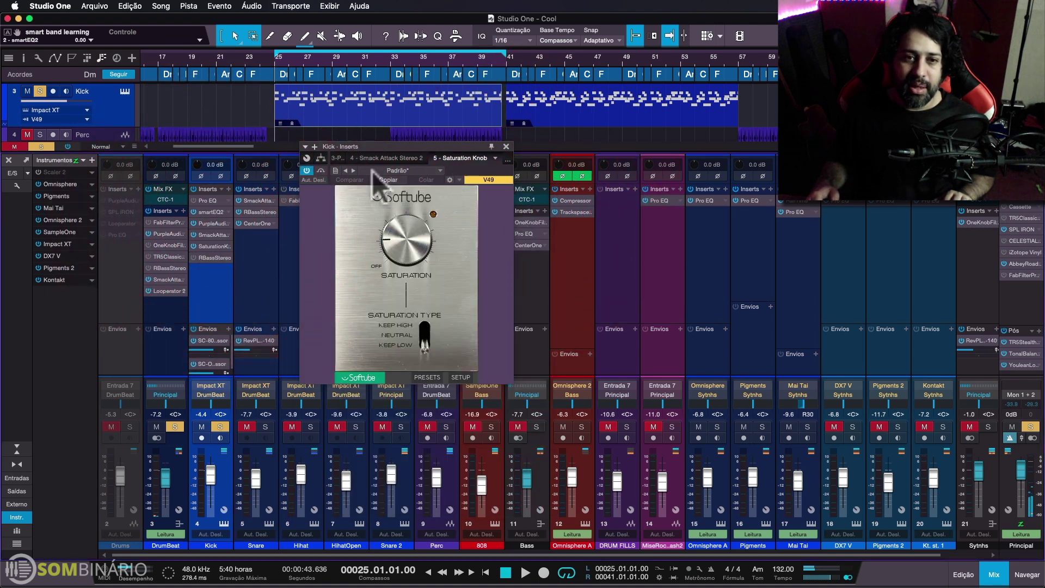
Reopen the Kick's smartEQ2 window, enlarge it and reposition it so the whole curve is usable.
{"action": "left_click", "coordinate": [216, 198]}
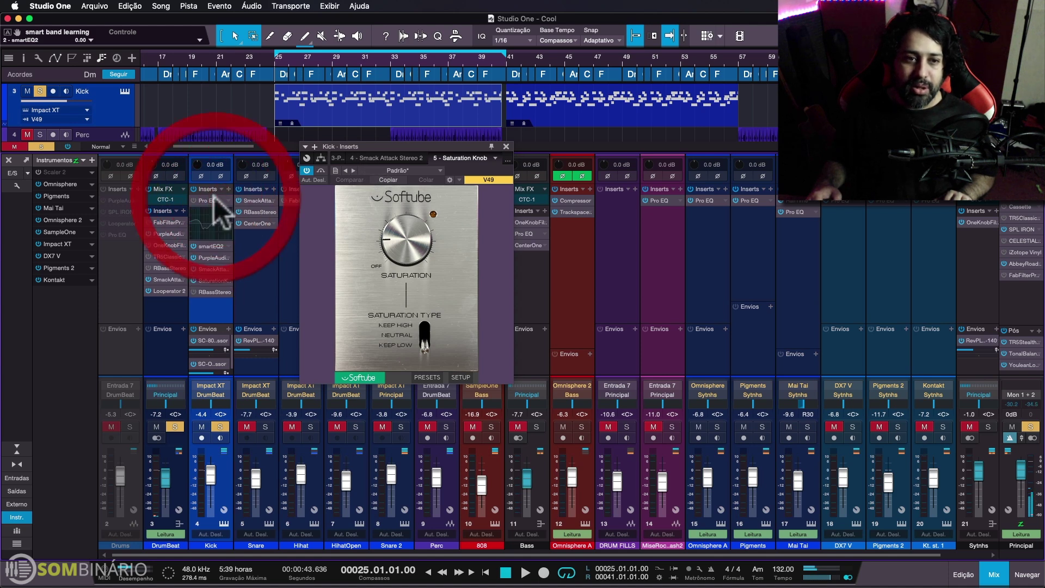
{"action": "left_click", "coordinate": [208, 214]}
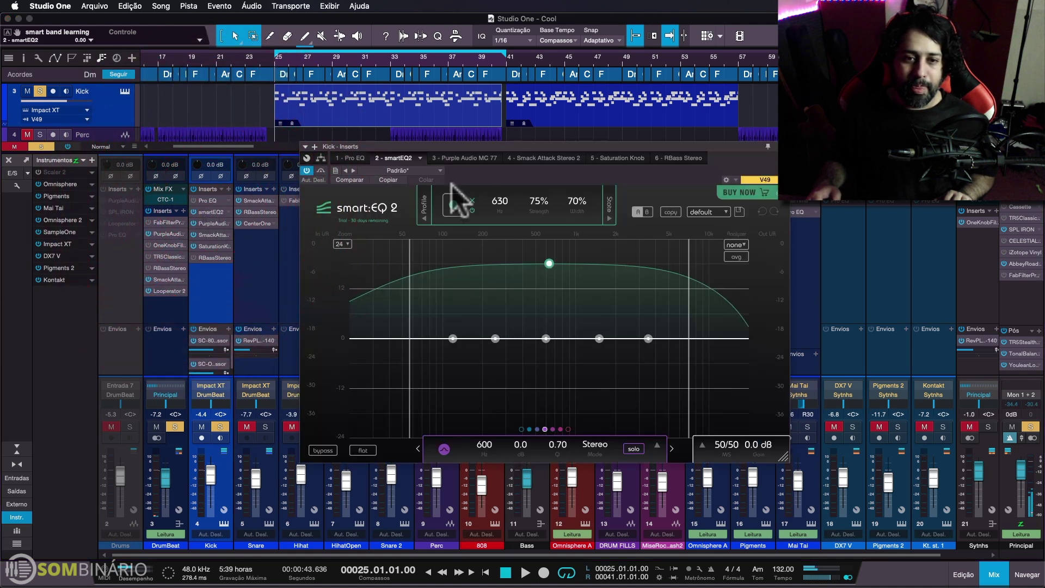
{"action": "left_click_drag", "start_coordinate": [546, 168], "coordinate": [460, 136]}
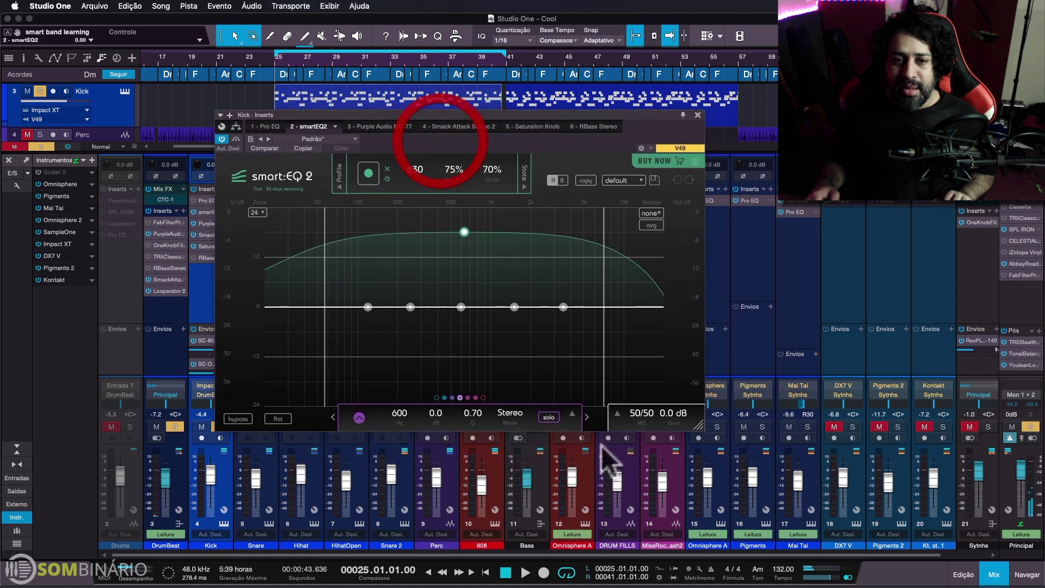
{"action": "left_click_drag", "start_coordinate": [696, 425], "coordinate": [909, 544]}
{"action": "left_click_drag", "start_coordinate": [722, 132], "coordinate": [648, 104]}
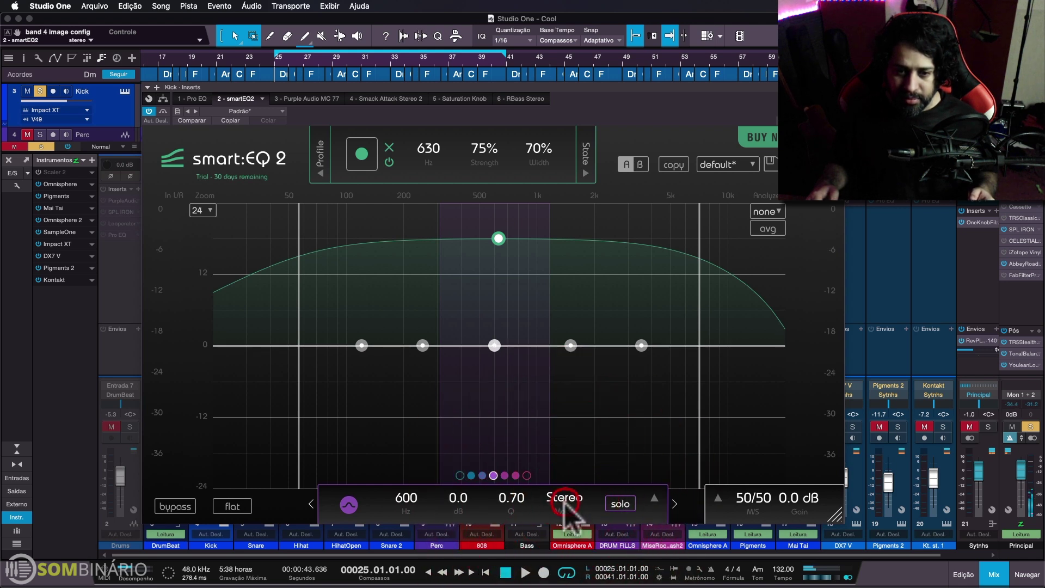
Try smartEQ2 band 4 at 593 Hz, 0.7 dB and Q 0.76, and reset the curve to flat.
{"action": "left_click", "coordinate": [628, 505]}
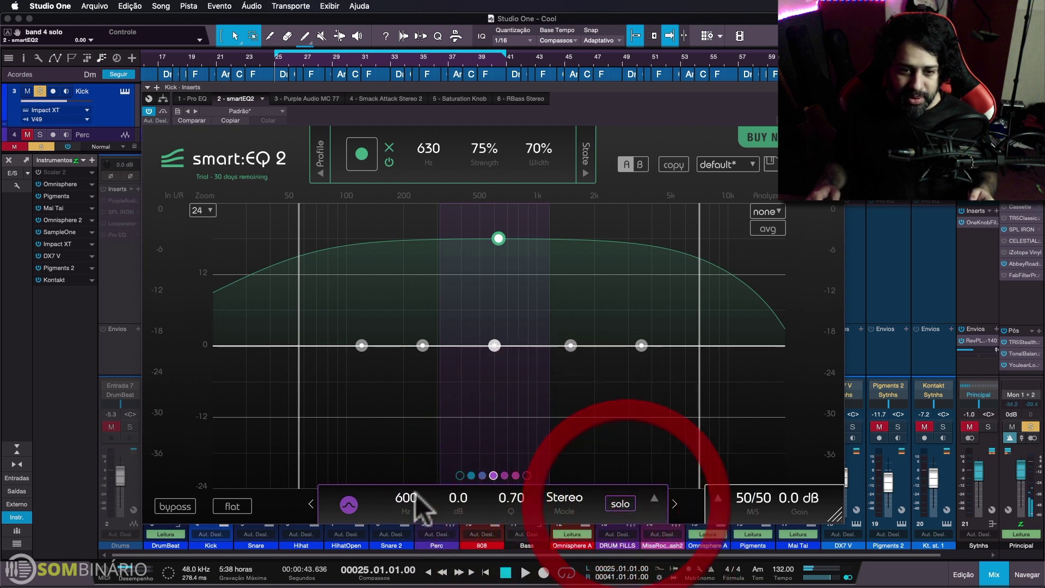
{"action": "left_click", "coordinate": [349, 505]}
{"action": "left_click_drag", "start_coordinate": [407, 499], "coordinate": [457, 469]}
{"action": "left_click_drag", "start_coordinate": [509, 504], "coordinate": [576, 581]}
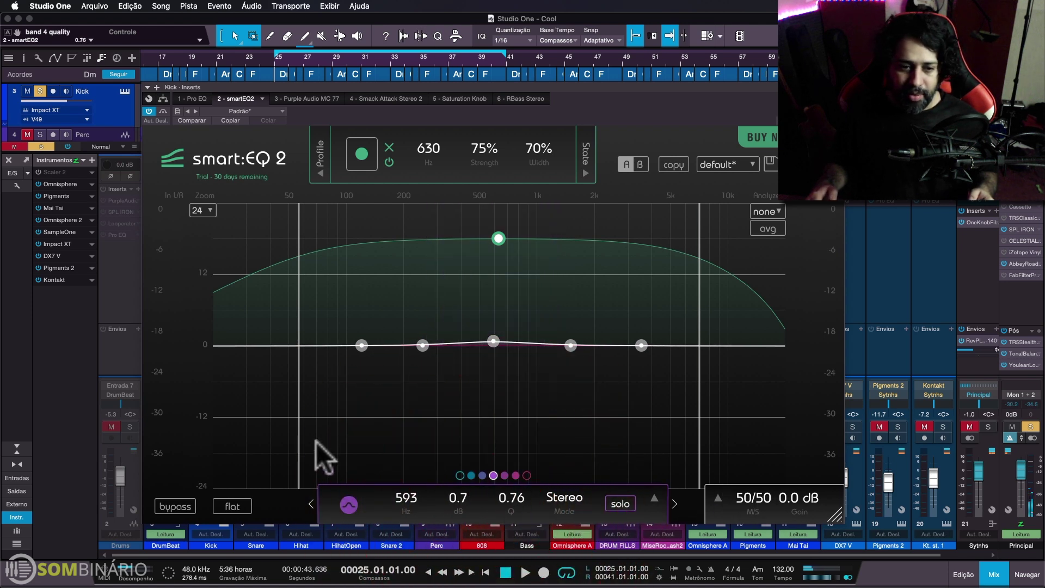
{"action": "left_click", "coordinate": [231, 506]}
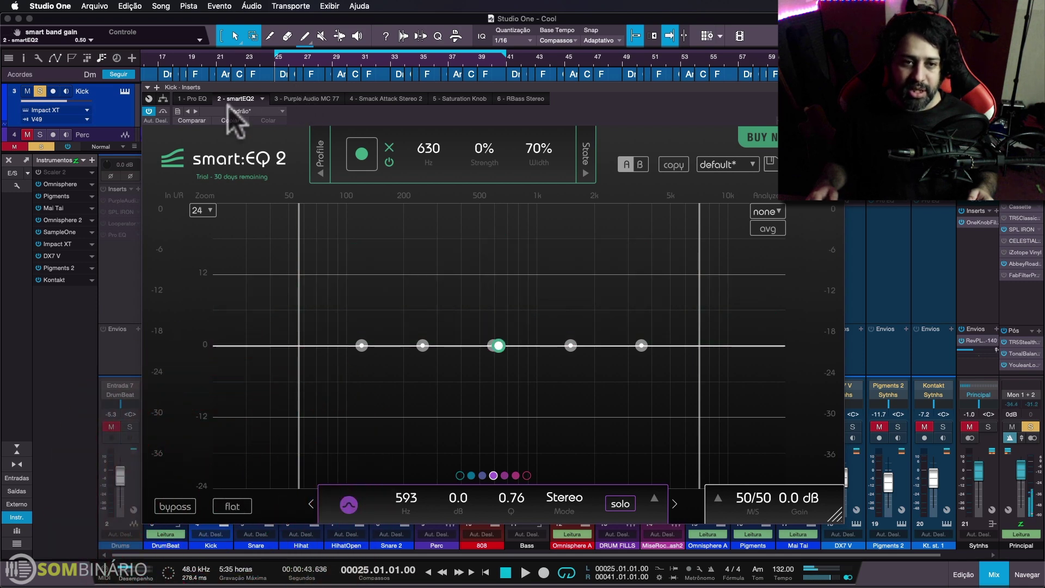
Load the Kickdrum factory profile in smartEQ2 and have it learn the soloed kick during playback.
{"action": "left_click", "coordinate": [318, 166]}
{"action": "left_click", "coordinate": [303, 153]}
{"action": "mouse_move", "coordinate": [272, 318]}
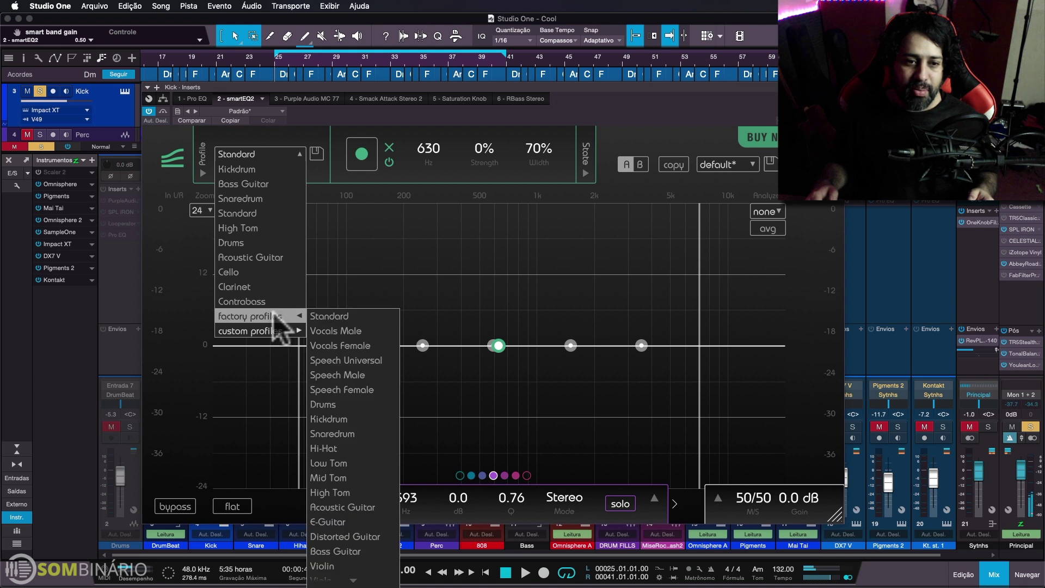
{"action": "left_click", "coordinate": [337, 420]}
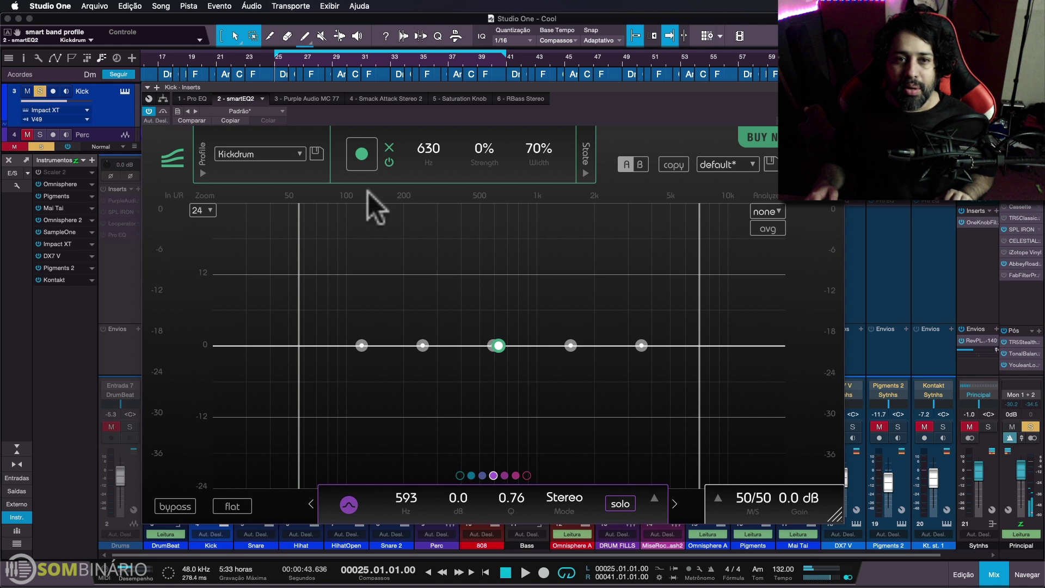
{"action": "left_click", "coordinate": [362, 158]}
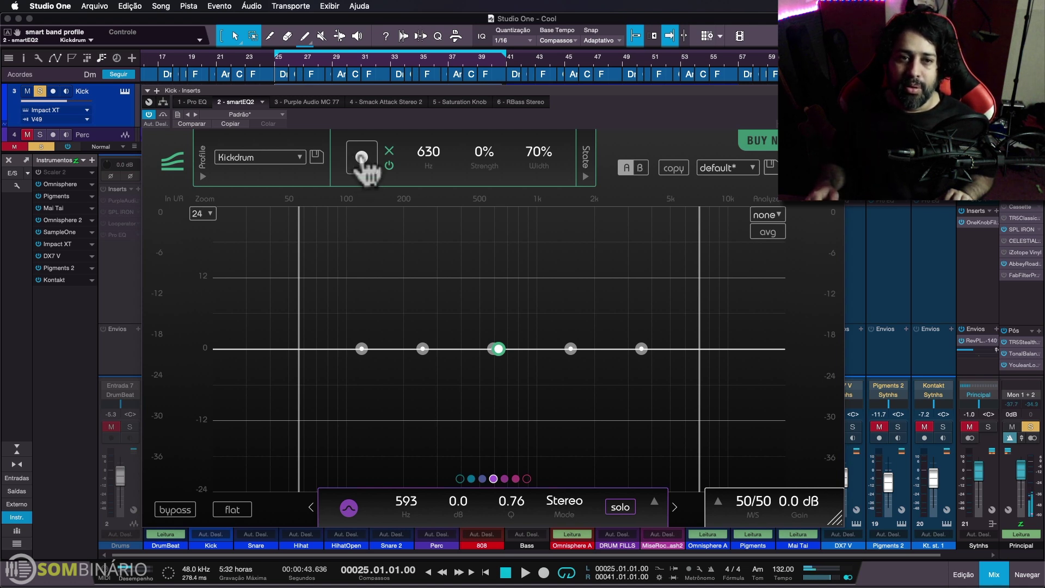
{"action": "left_click", "coordinate": [362, 157]}
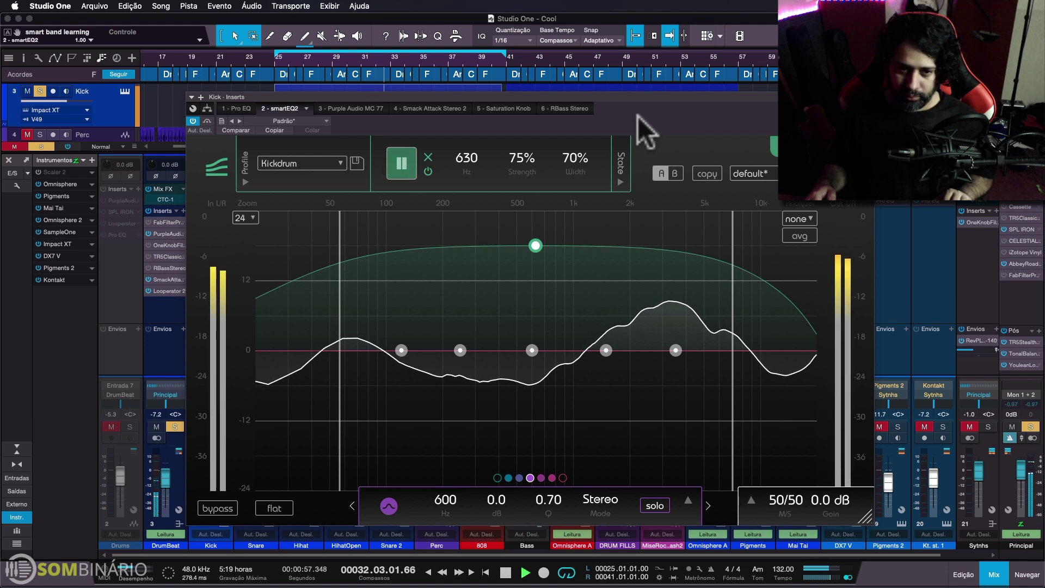
Extend the smart filter's range limits at both the low and high ends, and stop playback.
{"action": "left_click_drag", "start_coordinate": [339, 224], "coordinate": [291, 223]}
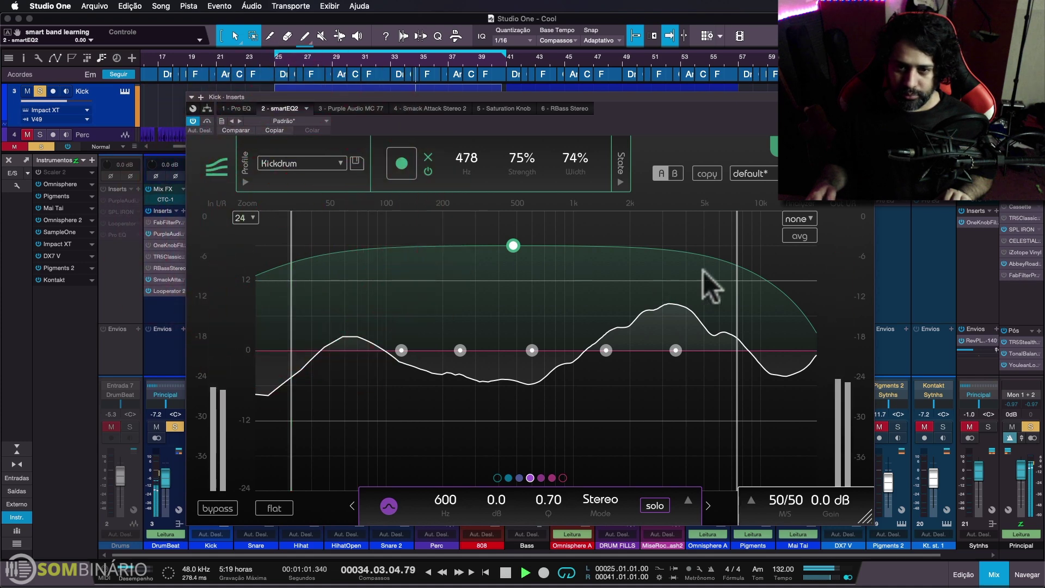
{"action": "left_click_drag", "start_coordinate": [737, 273], "coordinate": [784, 276]}
{"action": "key", "text": "space"}
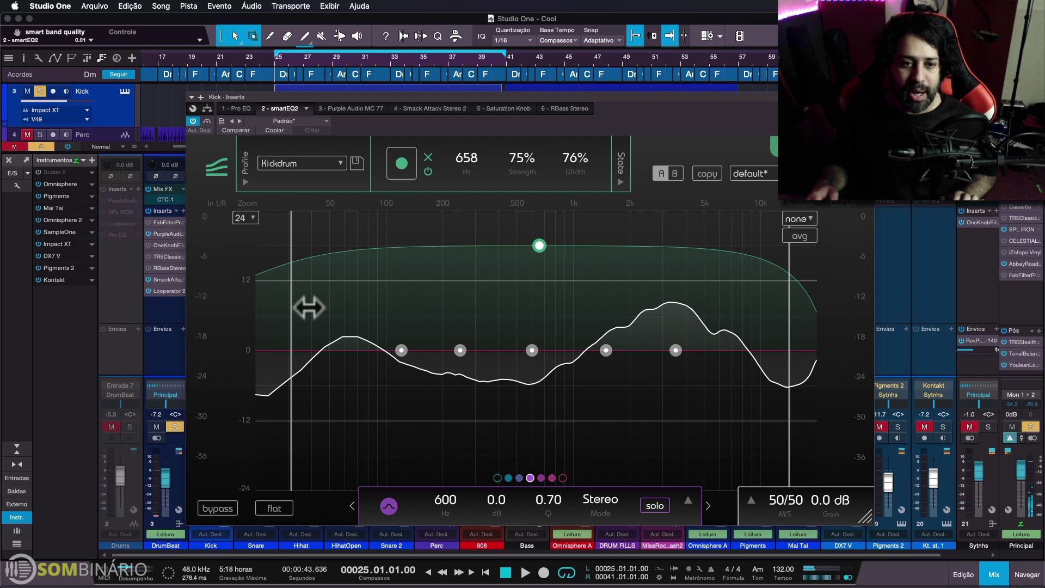
Clear the solo and play the song to hear the equalized kick in the full mix.
{"action": "left_click", "coordinate": [174, 426]}
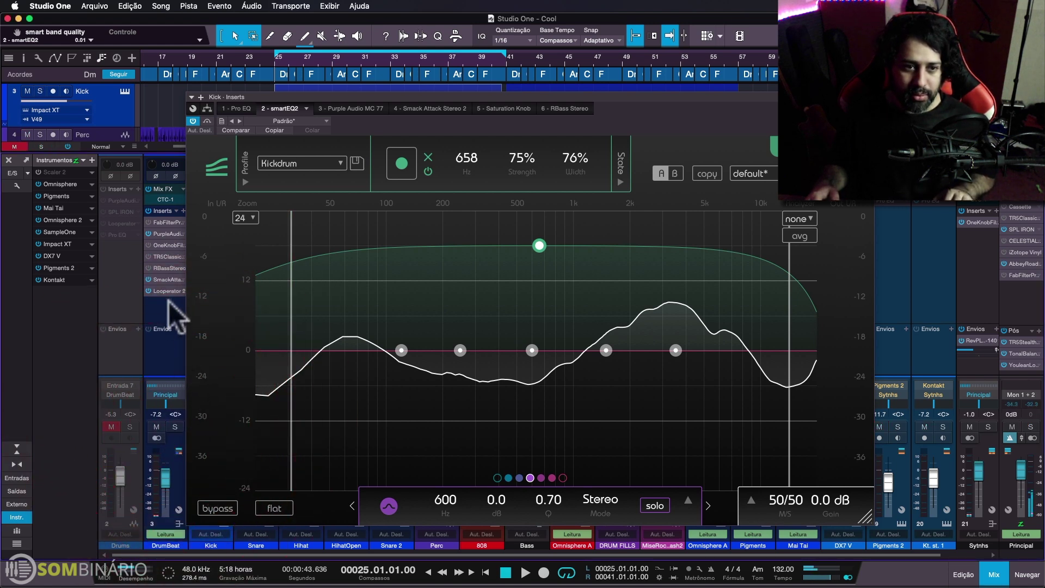
{"action": "key", "text": "space"}
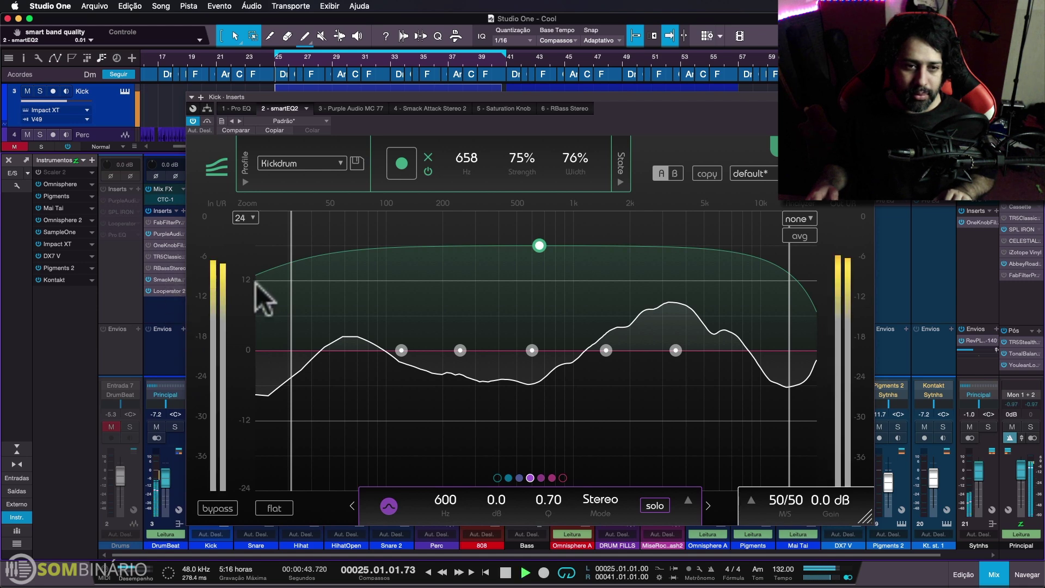
{"action": "left_click_drag", "start_coordinate": [363, 127], "coordinate": [426, 136]}
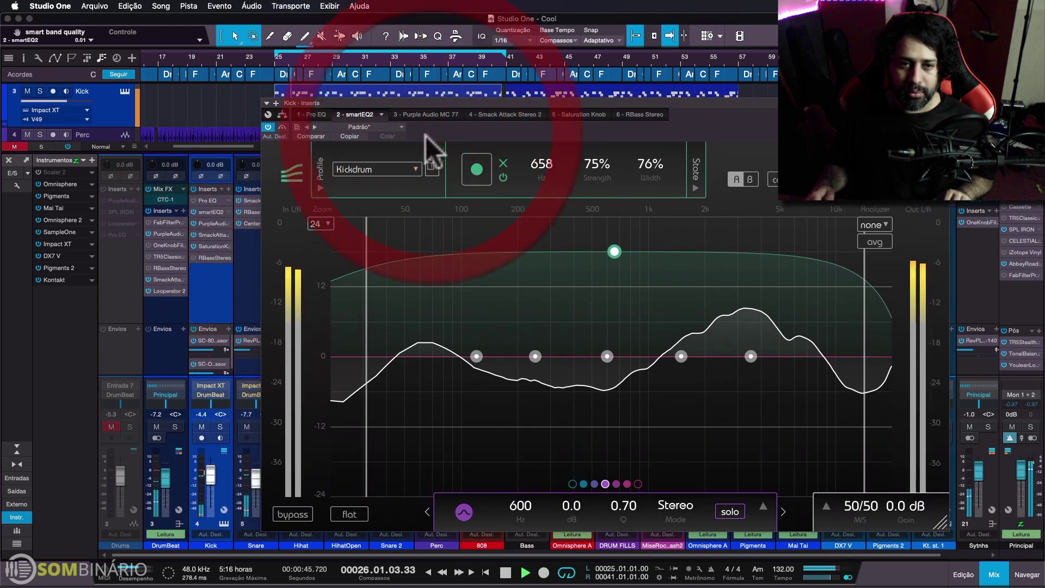
Compare the mix with the Kick's smartEQ2 bypassed and active during playback, and stop the song.
{"action": "left_click", "coordinate": [280, 127]}
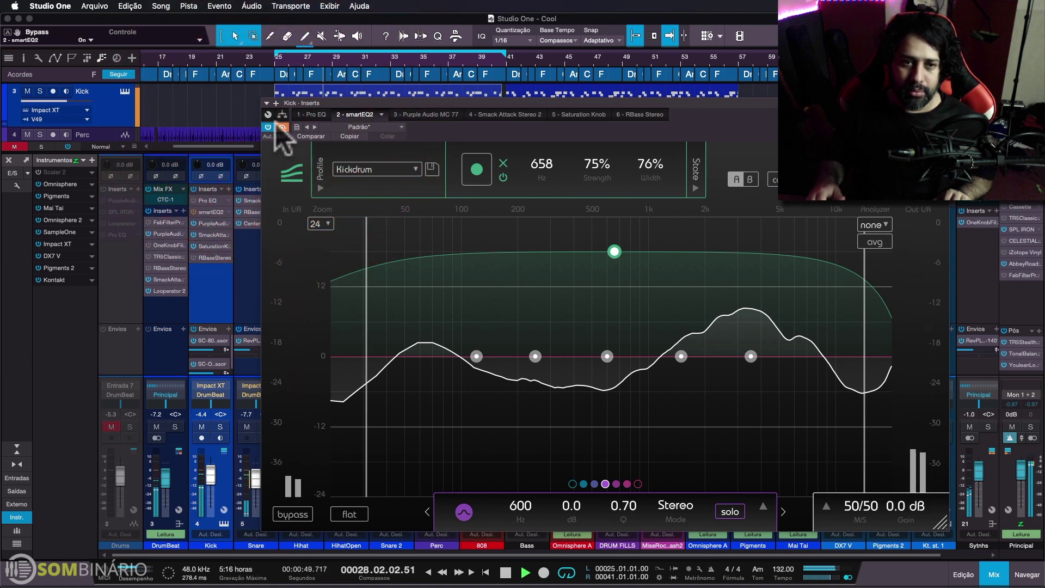
{"action": "left_click", "coordinate": [281, 126]}
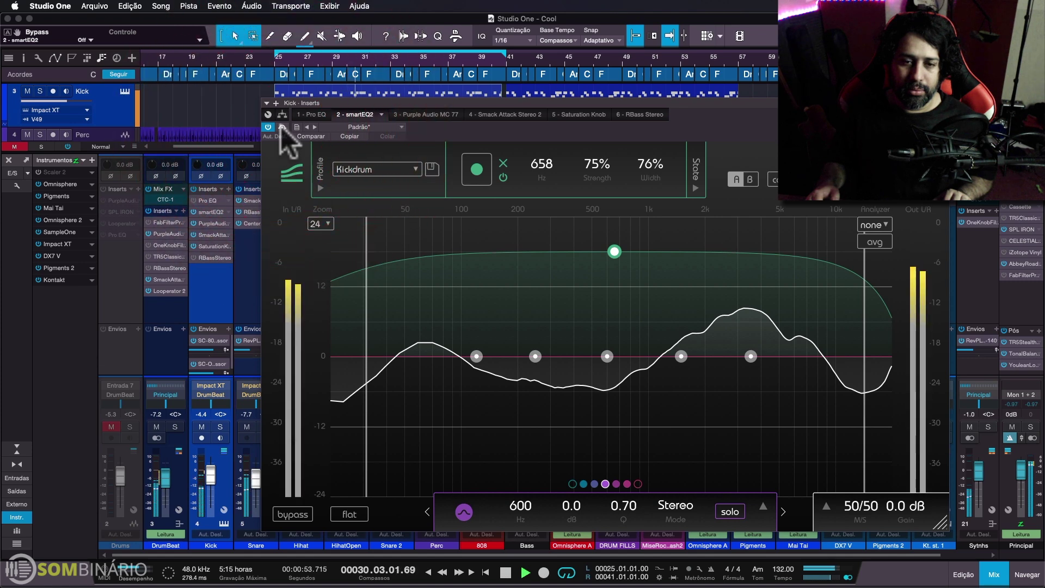
{"action": "left_click", "coordinate": [281, 126]}
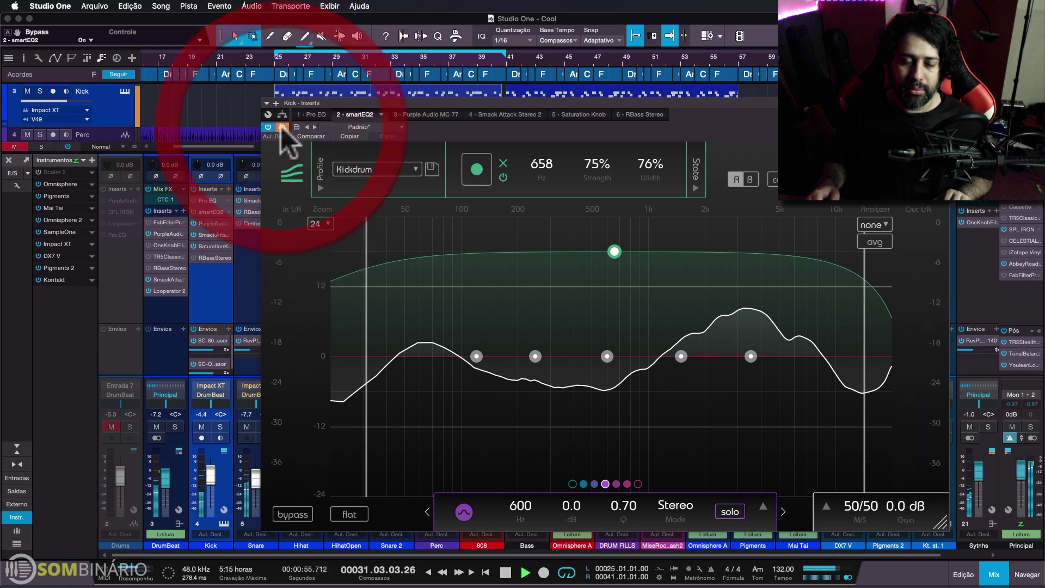
{"action": "left_click", "coordinate": [281, 126]}
{"action": "key", "text": "space"}
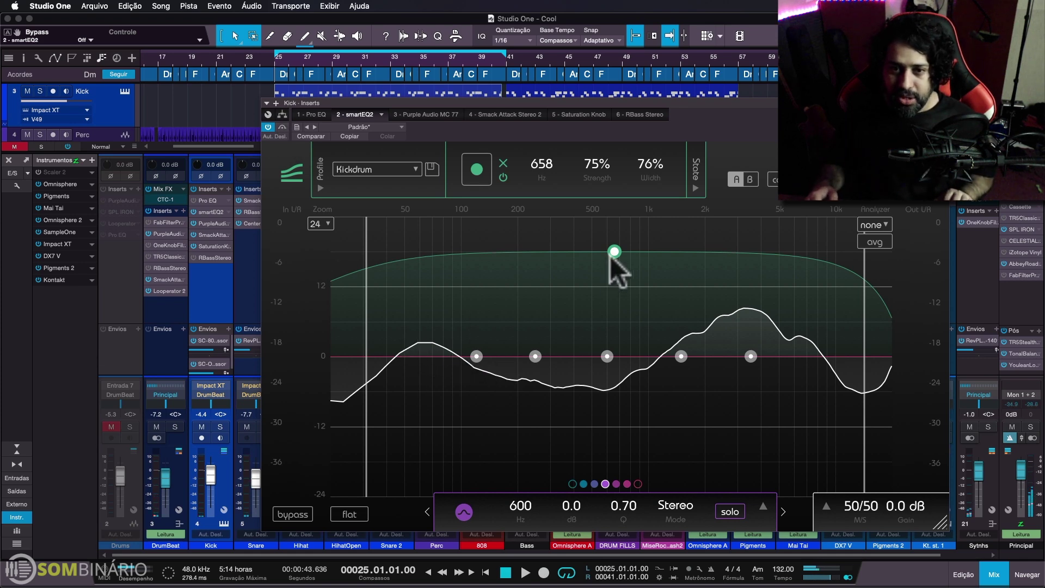
Set the smart filter to 69% strength and 81% width, centred at 640 Hz.
{"action": "mouse_move", "coordinate": [610, 255]}
{"action": "left_mouse_down"}
{"action": "mouse_move", "coordinate": [610, 280]}
{"action": "mouse_move", "coordinate": [610, 225]}
{"action": "mouse_move", "coordinate": [605, 324]}
{"action": "mouse_move", "coordinate": [625, 266]}
{"action": "mouse_move", "coordinate": [712, 266]}
{"action": "mouse_move", "coordinate": [513, 252]}
{"action": "mouse_move", "coordinate": [618, 260]}
{"action": "left_mouse_up"}
{"action": "left_click", "coordinate": [387, 287]}
{"action": "left_click_drag", "start_coordinate": [387, 287], "coordinate": [549, 293]}
{"action": "left_click_drag", "start_coordinate": [638, 293], "coordinate": [325, 285]}
{"action": "left_click_drag", "start_coordinate": [863, 327], "coordinate": [917, 338]}
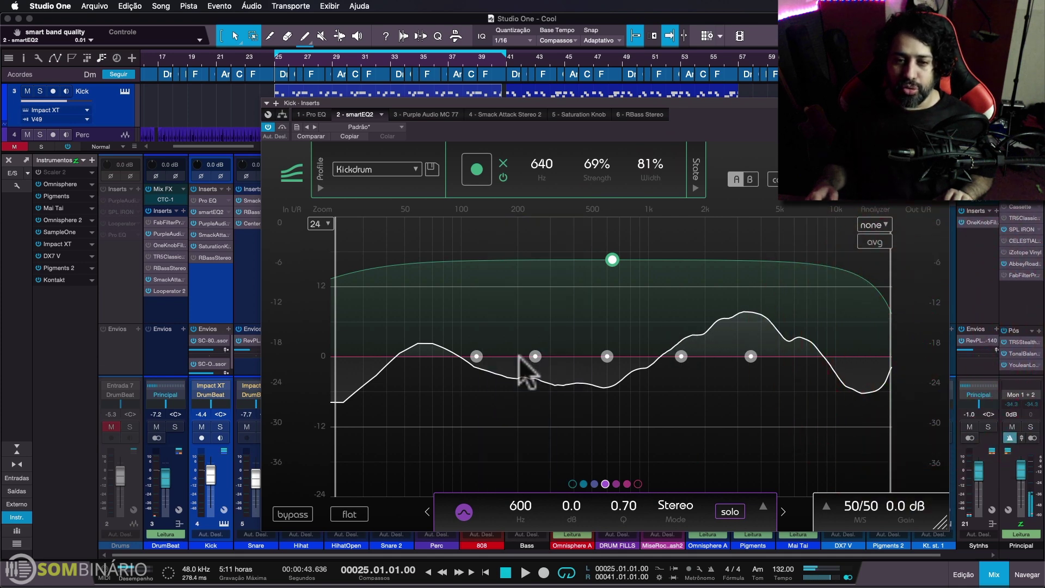
Set the Kick's third EQ band to -2.2 dB at 229 Hz, compare the plugin bypassed and active during playback, and close the insert window.
{"action": "mouse_move", "coordinate": [535, 357]}
{"action": "left_mouse_down"}
{"action": "mouse_move", "coordinate": [534, 369]}
{"action": "mouse_move", "coordinate": [535, 357]}
{"action": "mouse_move", "coordinate": [476, 353]}
{"action": "mouse_move", "coordinate": [477, 329]}
{"action": "mouse_move", "coordinate": [477, 349]}
{"action": "mouse_move", "coordinate": [535, 358]}
{"action": "mouse_move", "coordinate": [529, 369]}
{"action": "left_mouse_up"}
{"action": "key", "text": "space"}
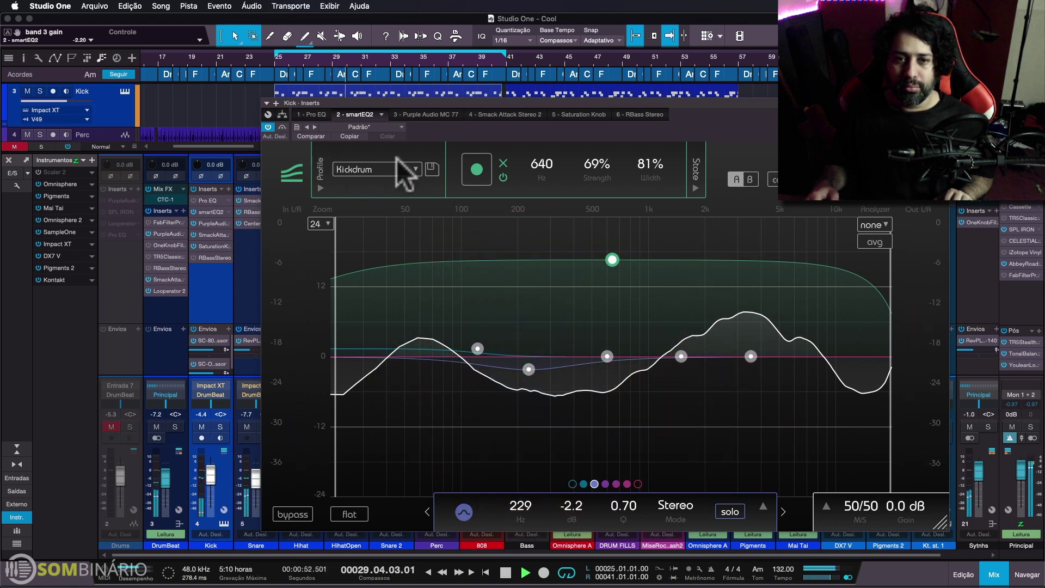
{"action": "left_click", "coordinate": [296, 513]}
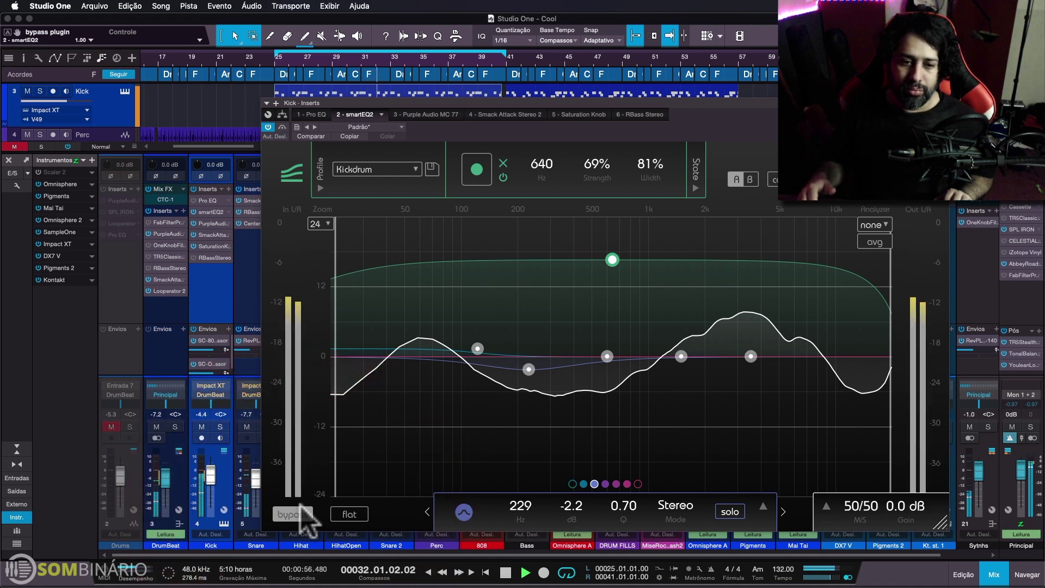
{"action": "left_click", "coordinate": [304, 516]}
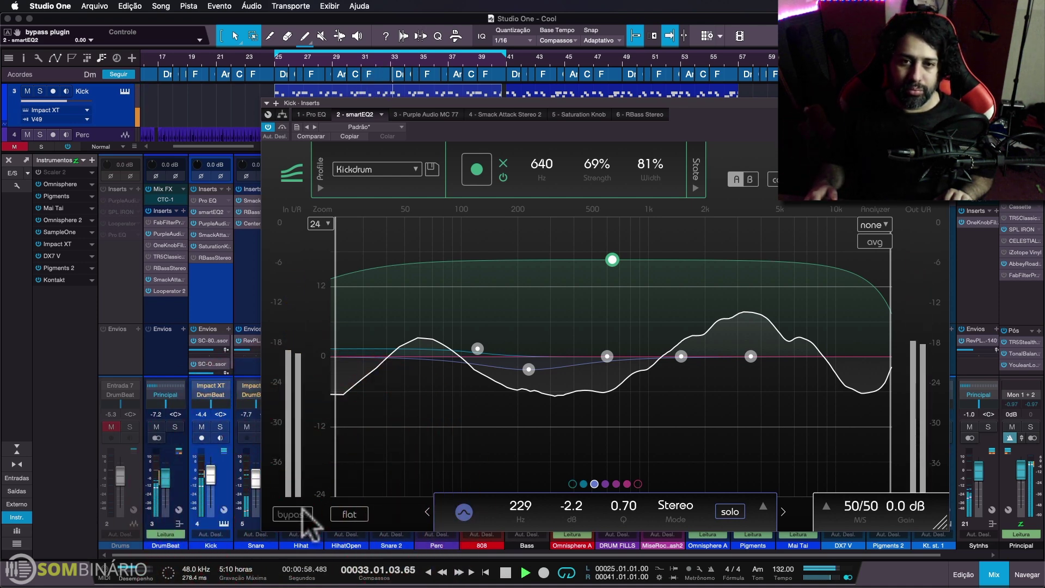
{"action": "key", "text": "space"}
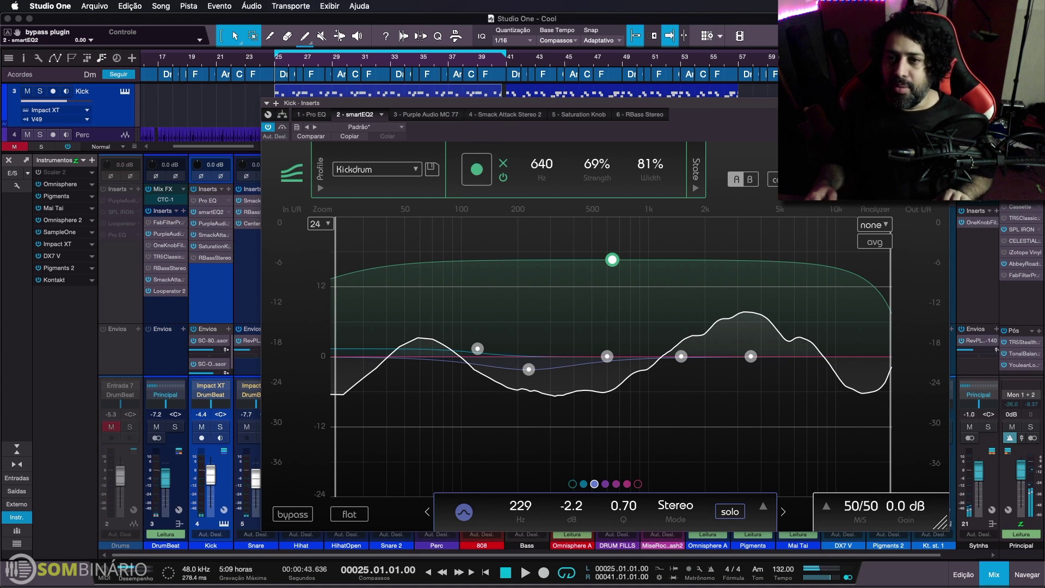
{"action": "key", "text": "super+w"}
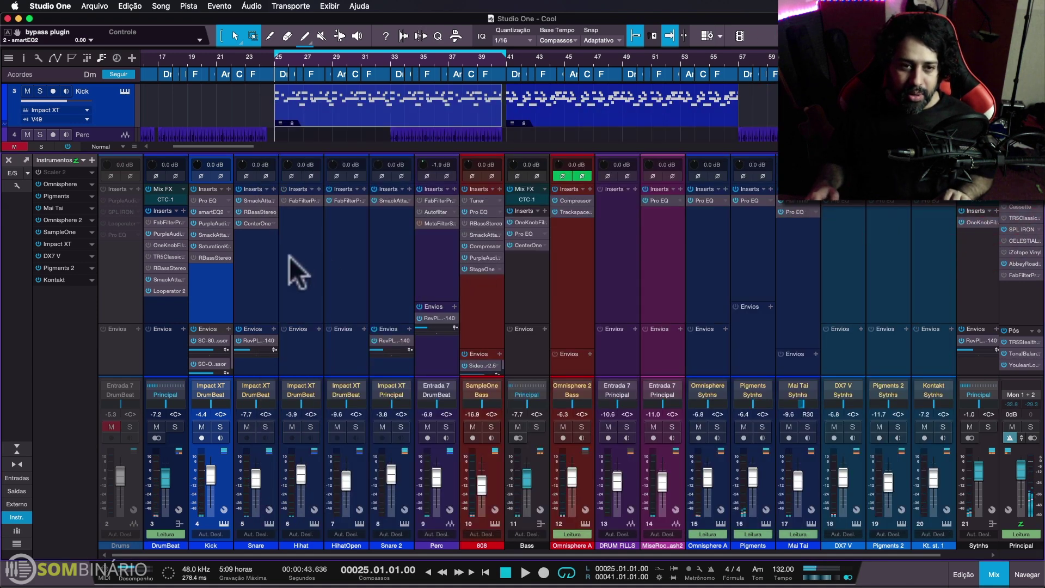
Add the smartEQ2 plugin to the end of the Snare channel's inserts and reposition its window.
{"action": "left_click", "coordinate": [256, 250]}
{"action": "left_click", "coordinate": [275, 189]}
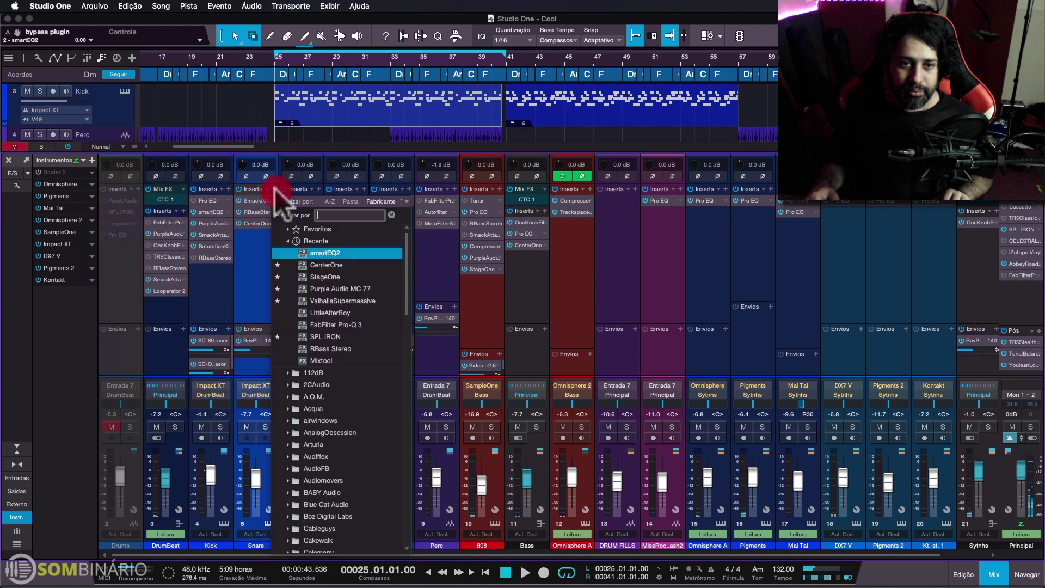
{"action": "left_click", "coordinate": [302, 253]}
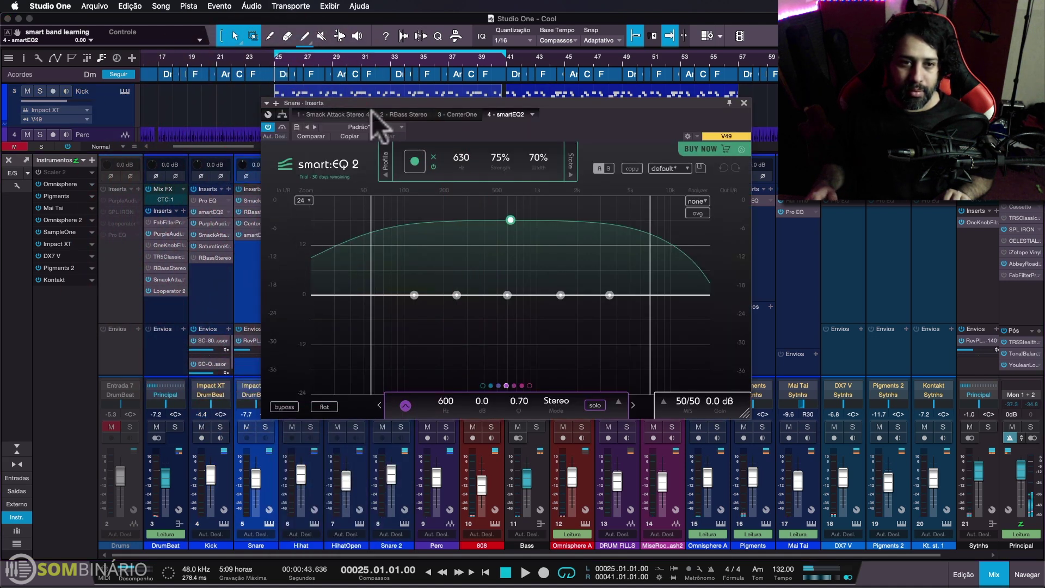
{"action": "left_click_drag", "start_coordinate": [413, 129], "coordinate": [501, 161]}
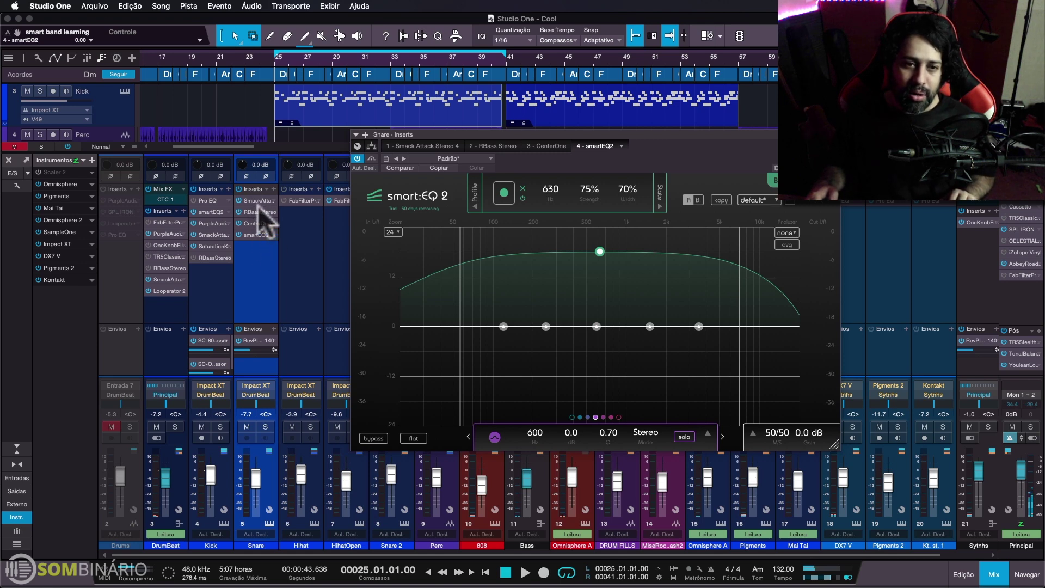
Review the settings of the Snare's Smack Attack Stereo, RBass Stereo and CenterOne inserts.
{"action": "left_click", "coordinate": [433, 145]}
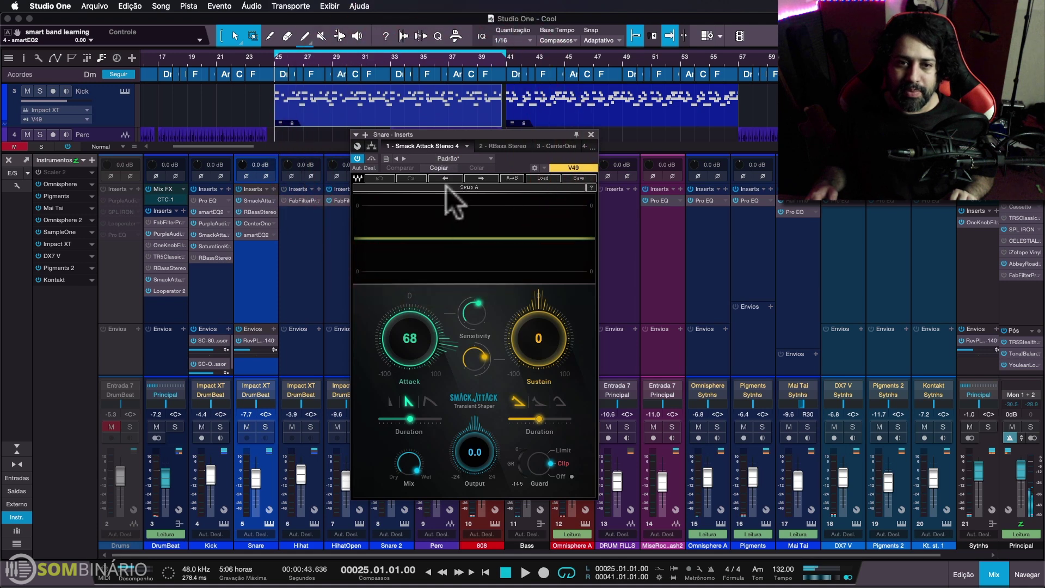
{"action": "left_click", "coordinate": [497, 148]}
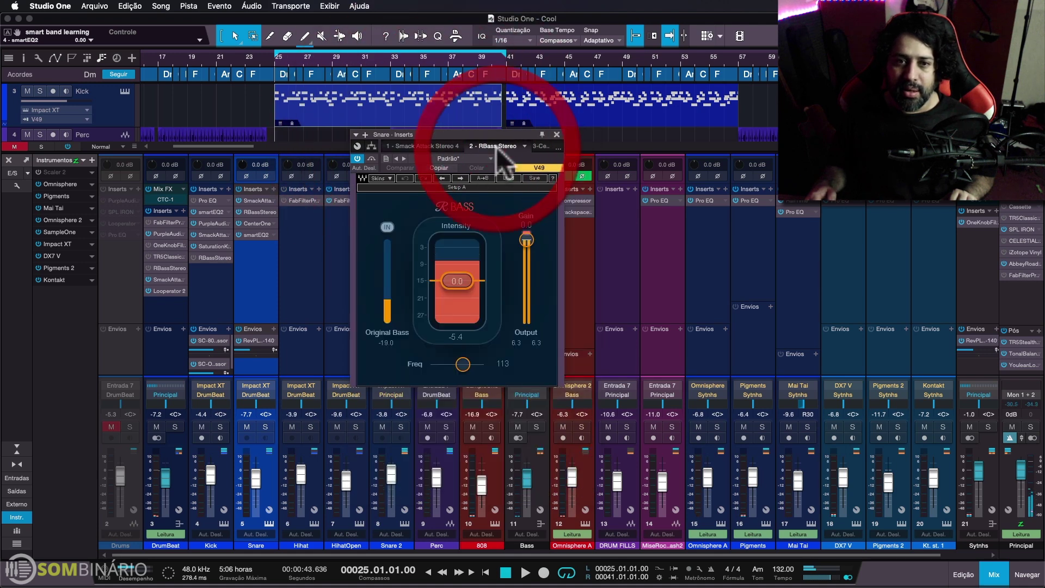
{"action": "left_click", "coordinate": [540, 148]}
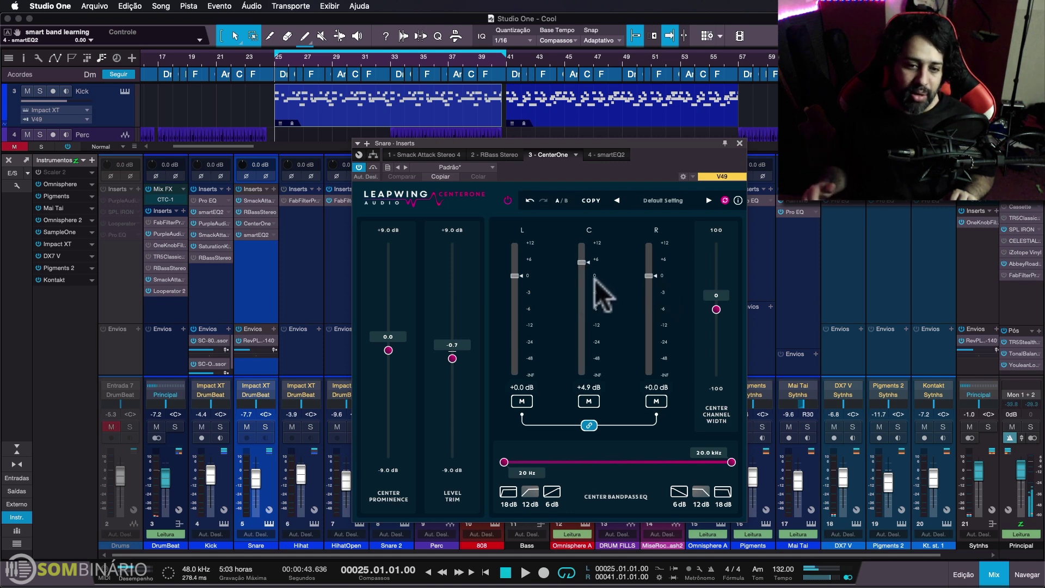
Enlarge the Snare's smartEQ2 window and choose the Snaredrum factory profile for the smart filter.
{"action": "left_click", "coordinate": [795, 443]}
{"action": "left_click_drag", "start_coordinate": [601, 138], "coordinate": [610, 159]}
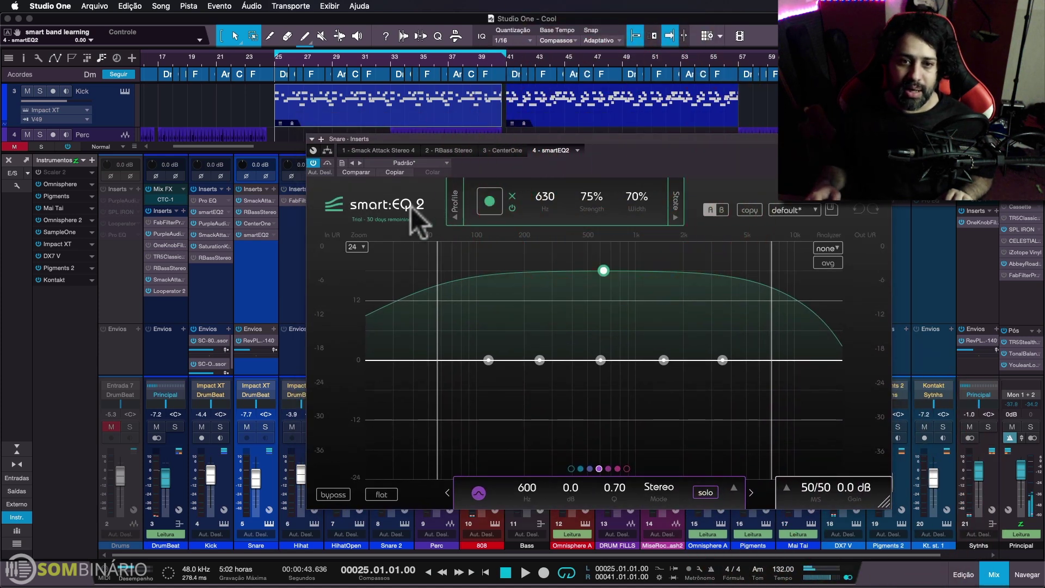
{"action": "left_click", "coordinate": [453, 212]}
{"action": "left_click", "coordinate": [430, 201]}
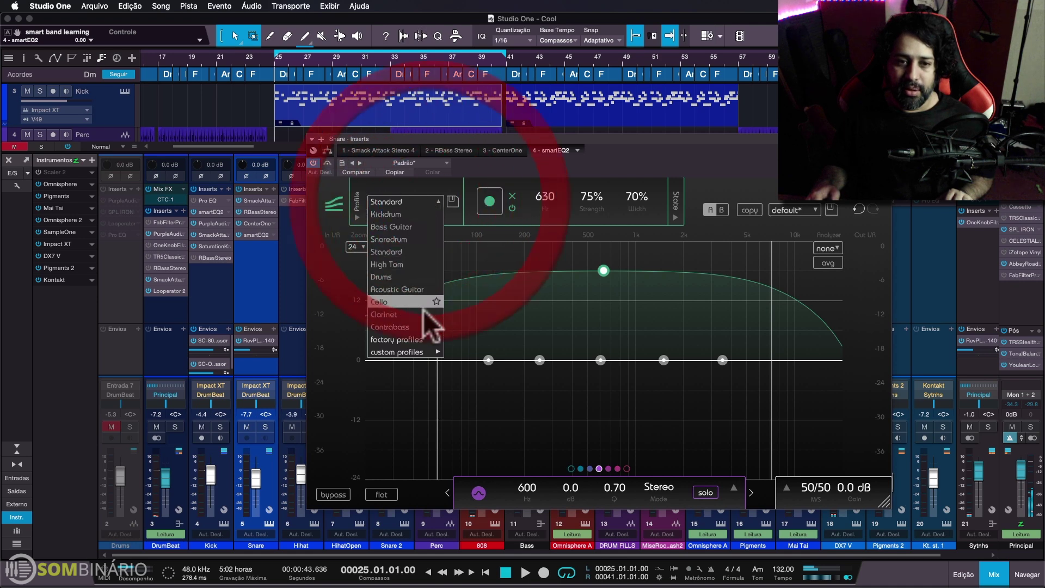
{"action": "mouse_move", "coordinate": [424, 341]}
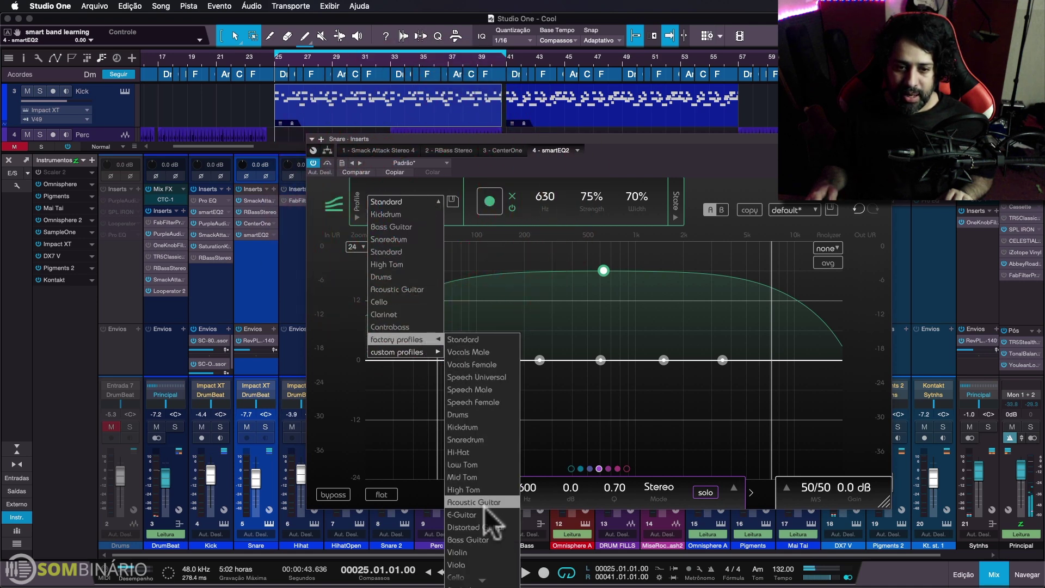
{"action": "scroll", "coordinate": [482, 469], "scroll_direction": "down", "scroll_amount": 3}
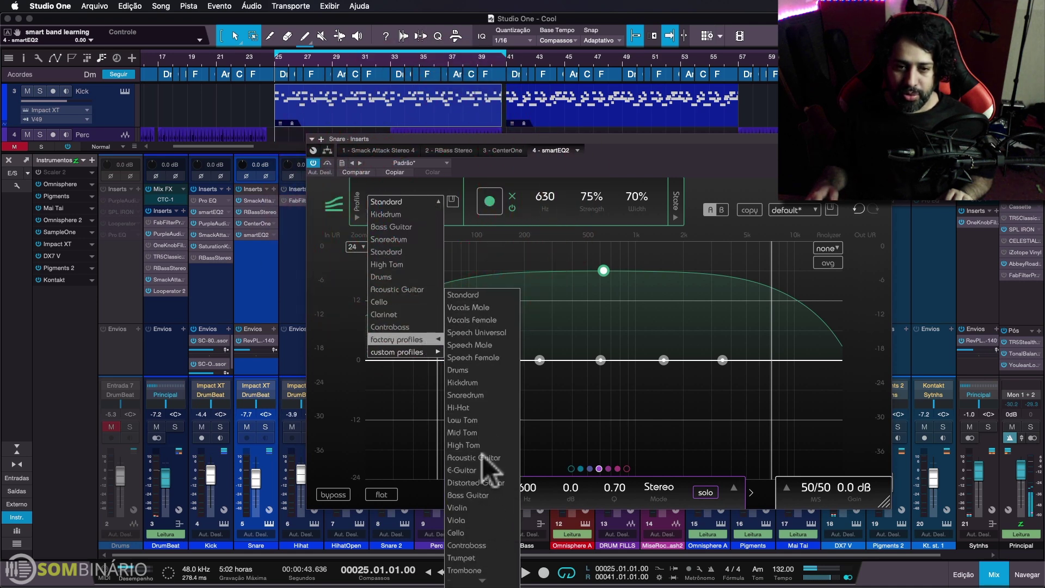
{"action": "left_click", "coordinate": [482, 394]}
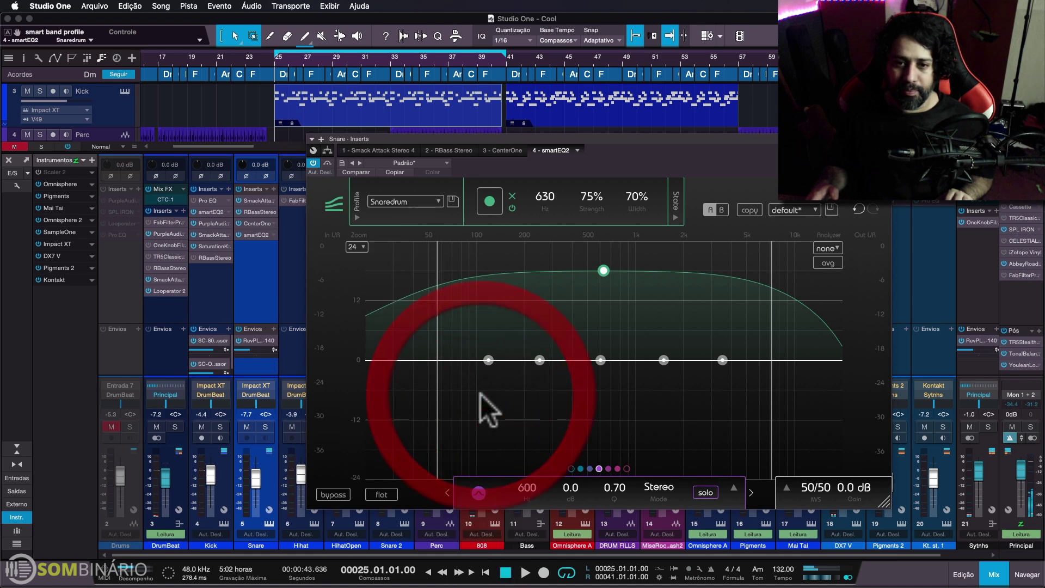
Run the smart filter's learning on the soloed Snare while the song plays.
{"action": "left_click", "coordinate": [489, 201]}
{"action": "key", "text": "space"}
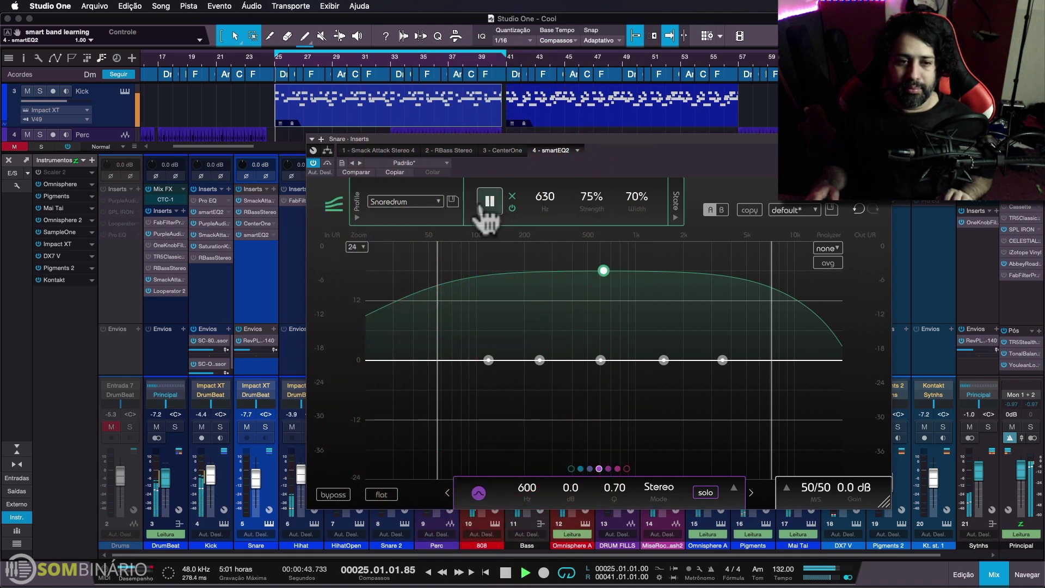
{"action": "left_click", "coordinate": [265, 426]}
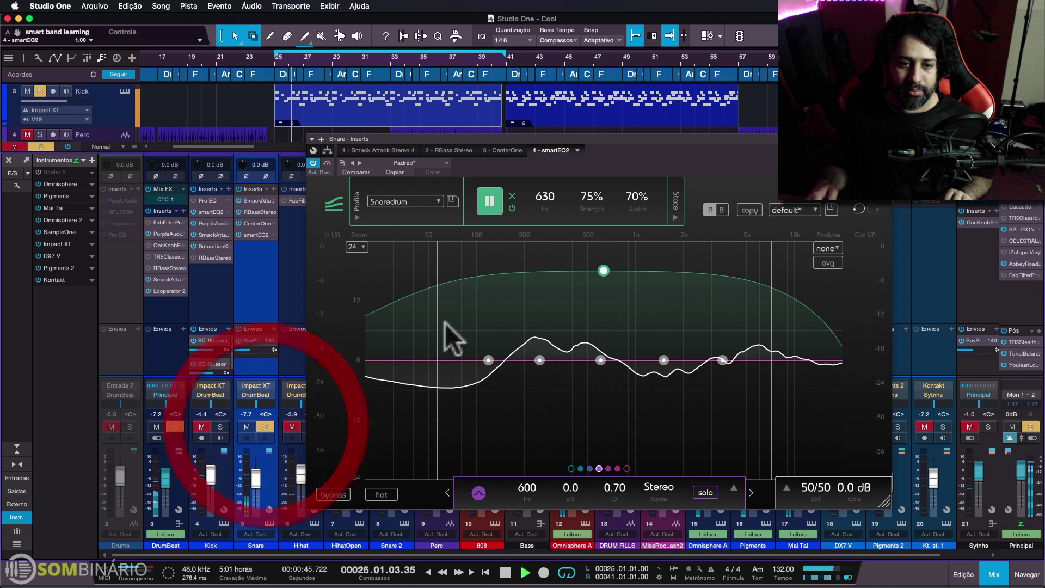
{"action": "left_click_drag", "start_coordinate": [644, 162], "coordinate": [642, 149]}
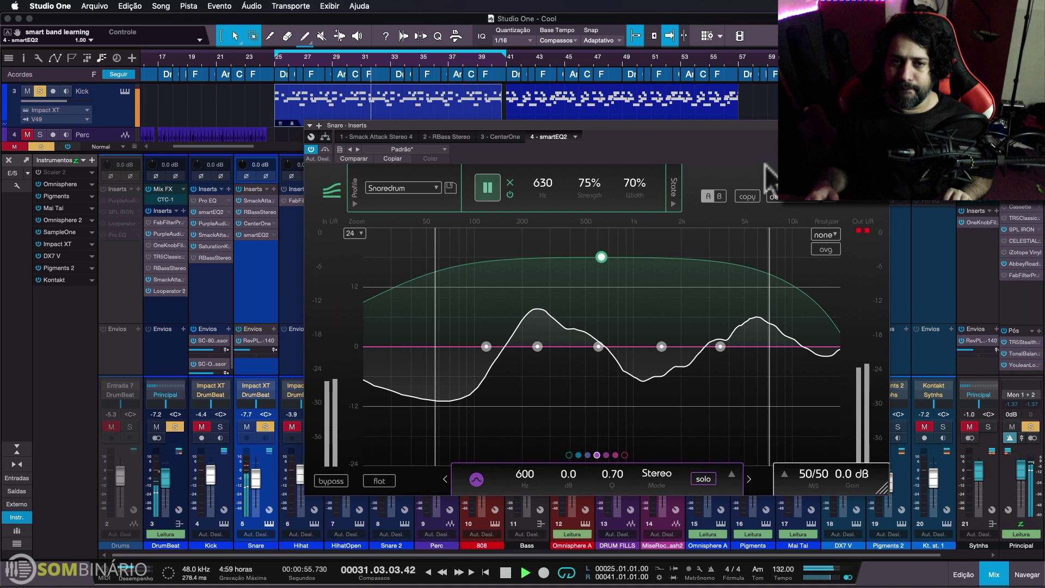
{"action": "left_click", "coordinate": [738, 153]}
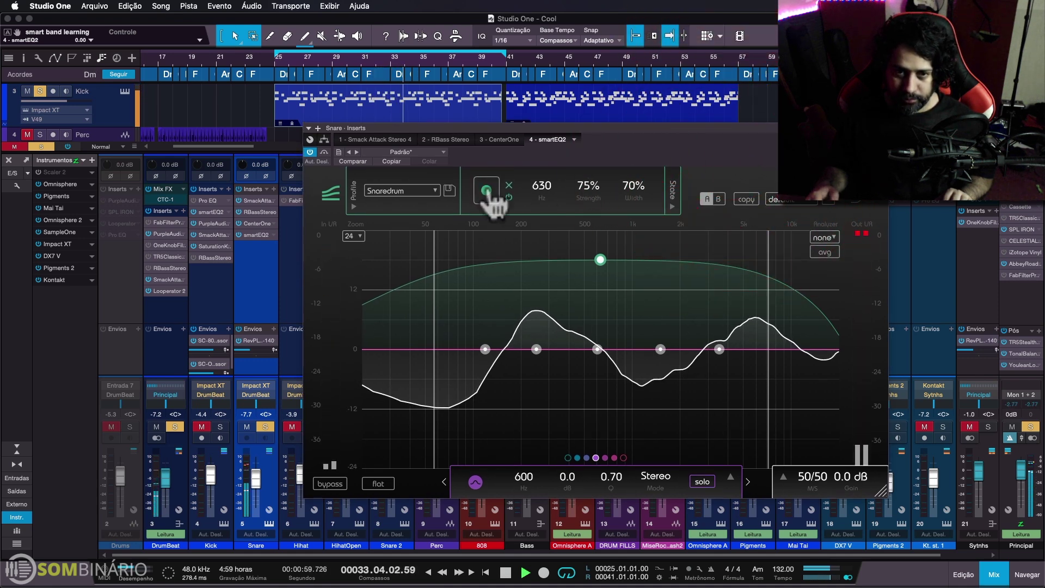
Compare the soloed Snare with its smartEQ2 bypassed and active during playback, and stop the song.
{"action": "left_click", "coordinate": [324, 153]}
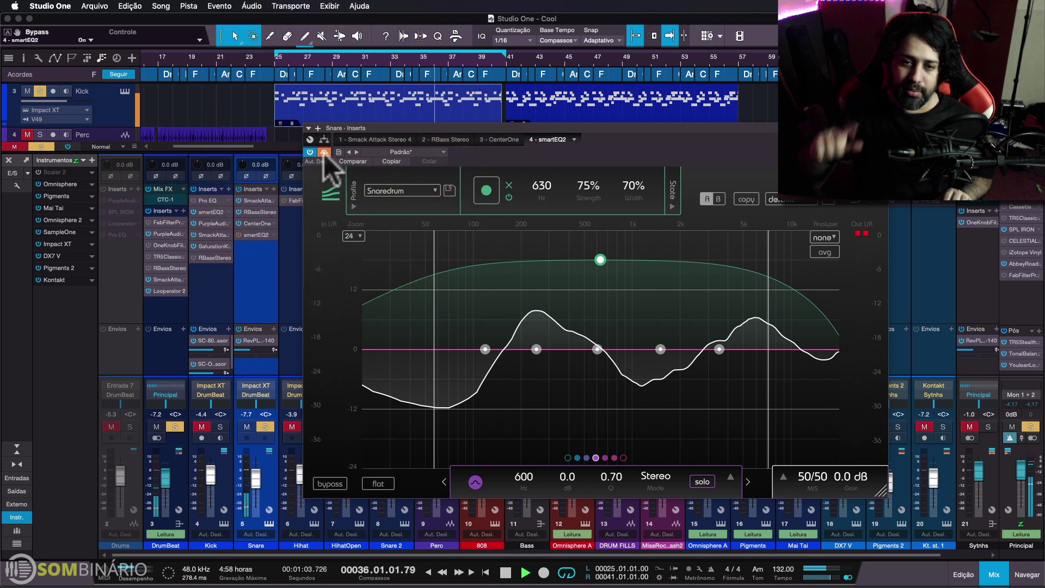
{"action": "left_click", "coordinate": [324, 153]}
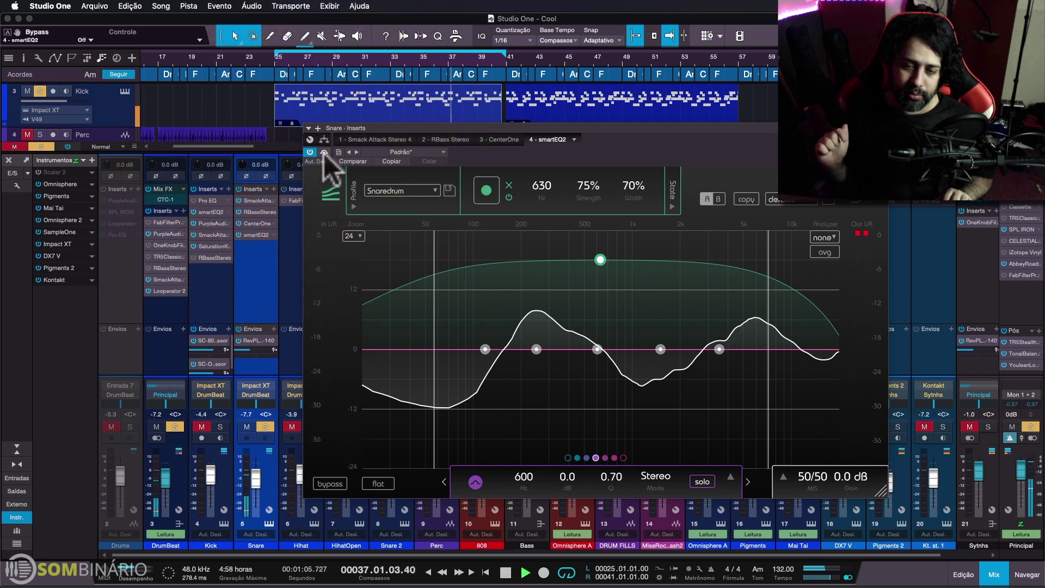
{"action": "key", "text": "space"}
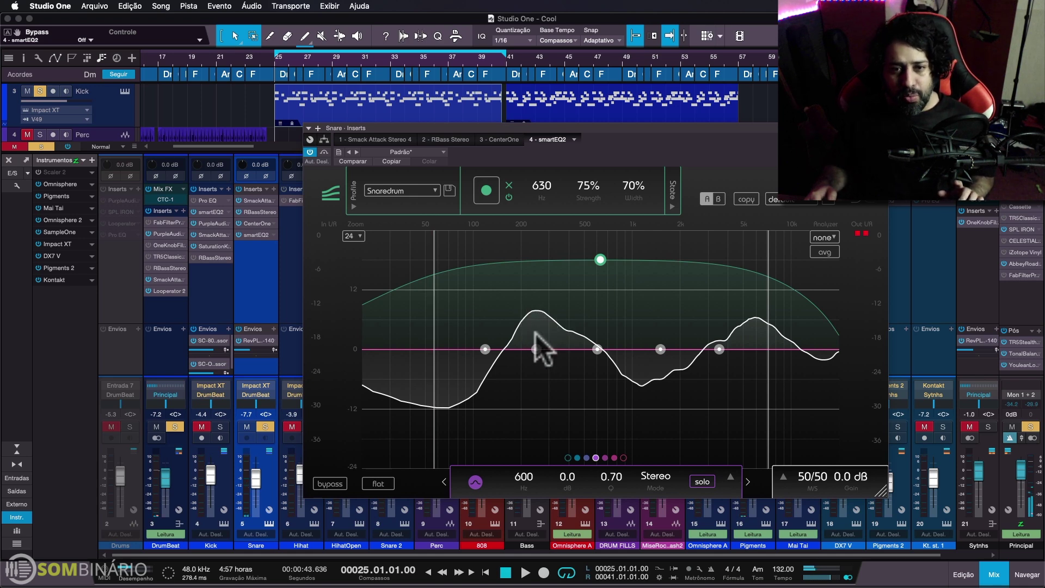
Set the Snare's smart filter to 56% strength and 76% width centred at 801 Hz, and cut 2.1 dB at 249 Hz.
{"action": "left_click_drag", "start_coordinate": [602, 261], "coordinate": [601, 280]}
{"action": "left_click_drag", "start_coordinate": [537, 349], "coordinate": [537, 360]}
{"action": "left_click_drag", "start_coordinate": [601, 281], "coordinate": [601, 283]}
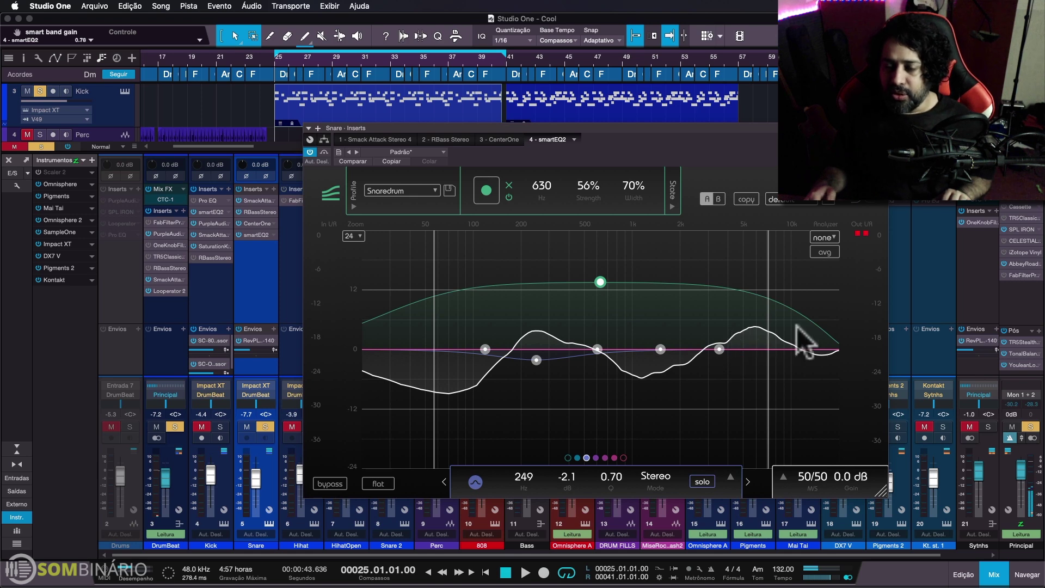
{"action": "left_click_drag", "start_coordinate": [773, 315], "coordinate": [821, 318]}
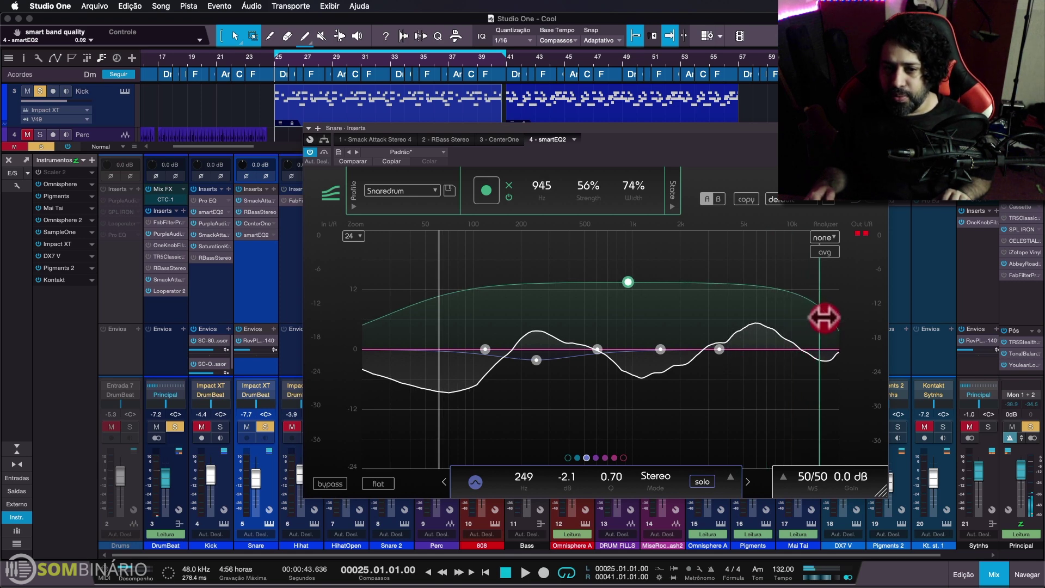
{"action": "left_click_drag", "start_coordinate": [436, 311], "coordinate": [416, 308]}
Play the soloed Snare and compare the refined EQ with smartEQ2 bypassed.
{"action": "key", "text": "space"}
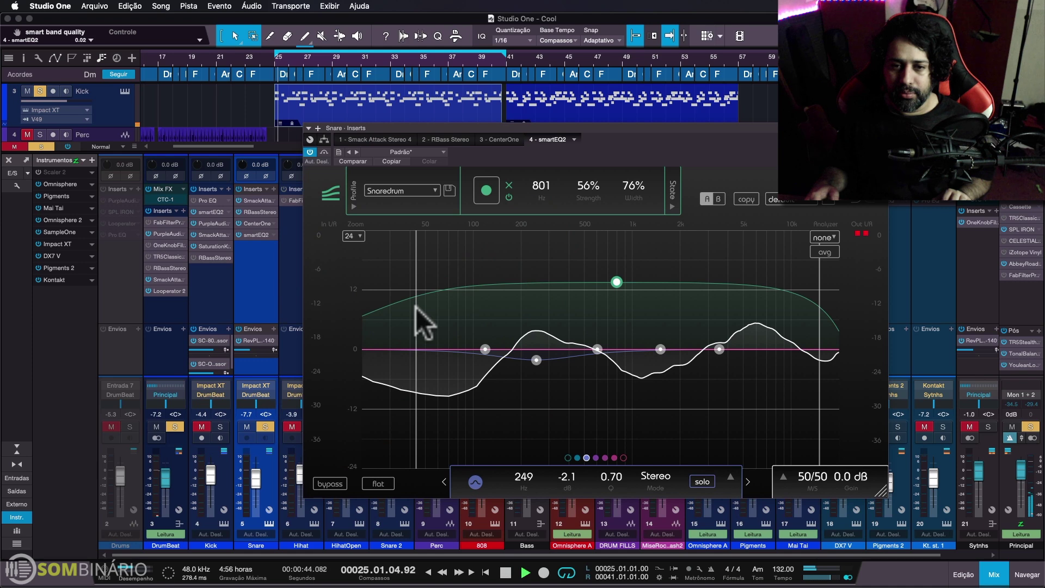
{"action": "left_click", "coordinate": [324, 151]}
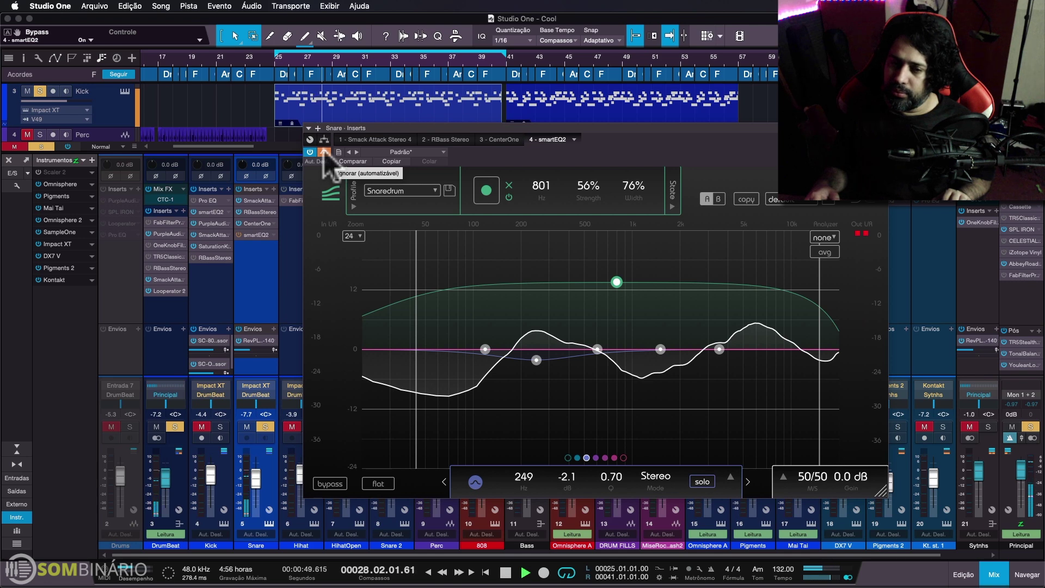
{"action": "left_click", "coordinate": [323, 151]}
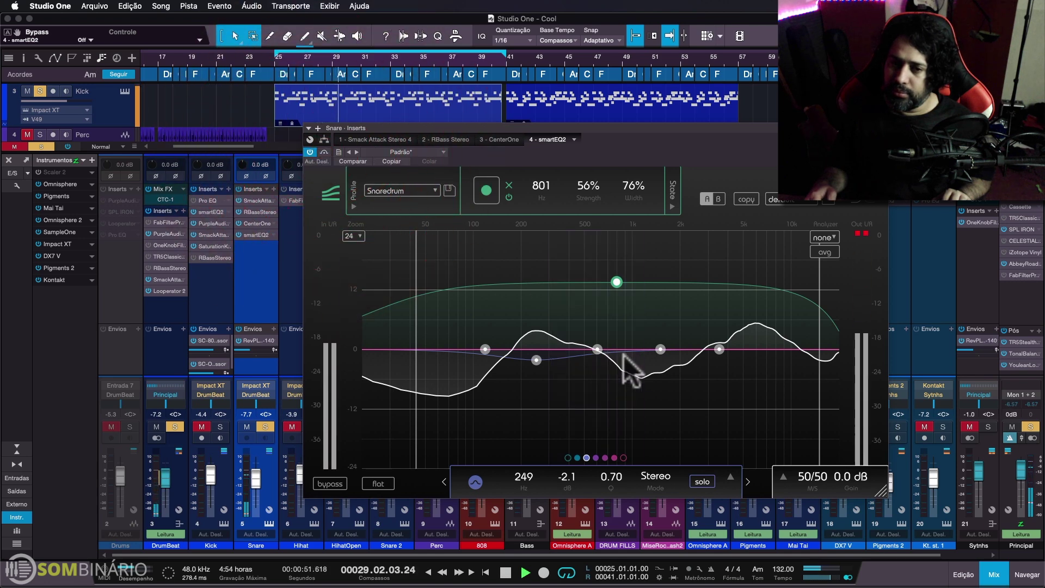
Boost the Snare's two midrange bands, setting the lower one to 2.2 dB at 1120 Hz, and compare with smartEQ2 bypassed.
{"action": "left_click_drag", "start_coordinate": [660, 349], "coordinate": [662, 334]}
{"action": "left_click_drag", "start_coordinate": [597, 349], "coordinate": [640, 338]}
{"action": "left_click", "coordinate": [324, 152]}
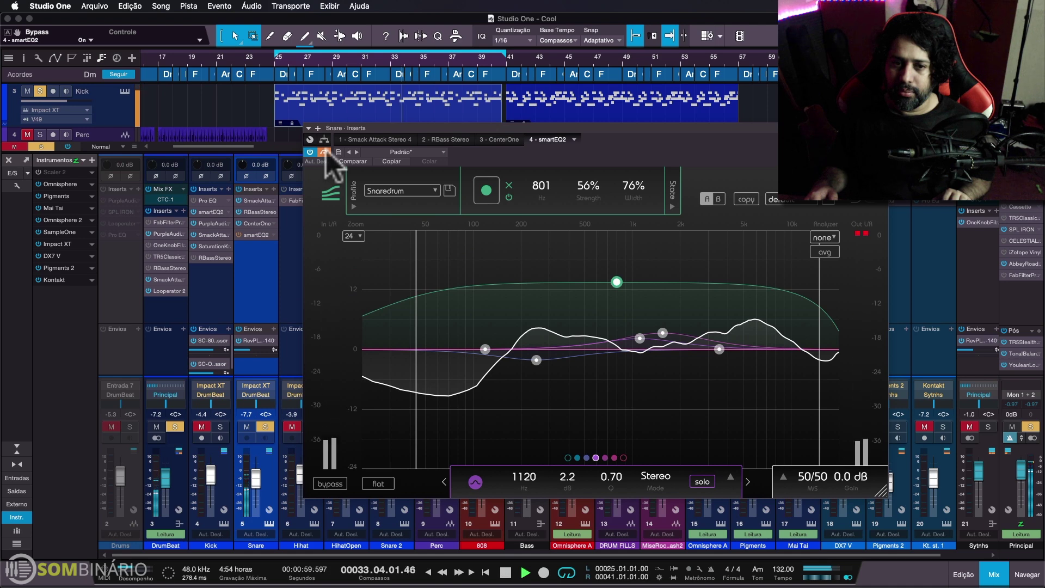
{"action": "left_click", "coordinate": [324, 152]}
Set the Snare's low-mid cut to -3.1 dB at 245 Hz with Q 1.0, and compare with smartEQ2 bypassed.
{"action": "left_click", "coordinate": [536, 360]}
{"action": "left_click_drag", "start_coordinate": [537, 358], "coordinate": [537, 364]}
{"action": "scroll", "coordinate": [535, 360], "scroll_direction": "up", "scroll_amount": 3}
{"action": "scroll", "coordinate": [537, 358], "scroll_direction": "up", "scroll_amount": 2}
{"action": "left_click", "coordinate": [326, 150]}
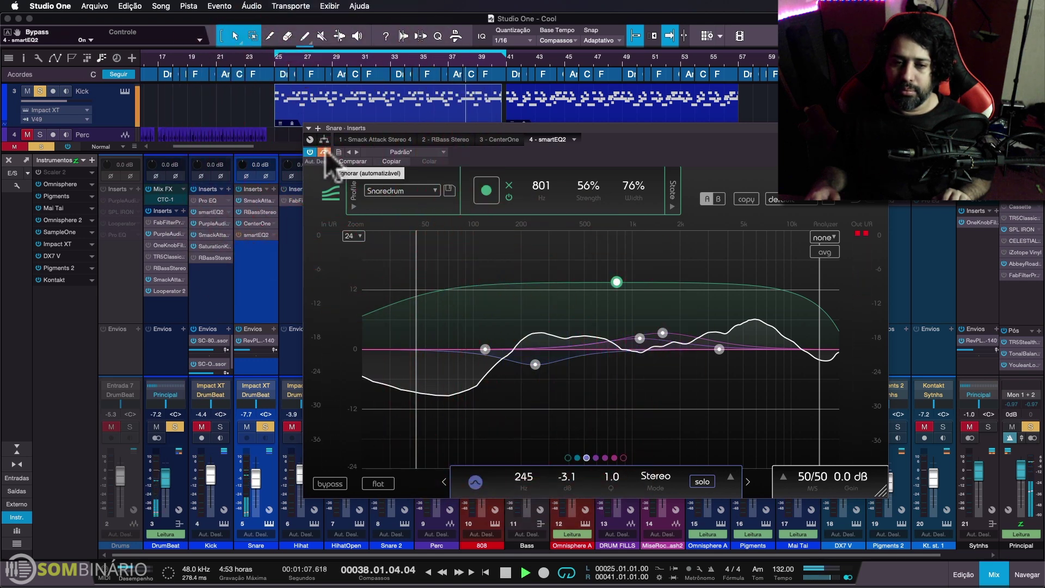
{"action": "left_click", "coordinate": [326, 150]}
Boost the Snare's low shelf to 4.8 dB at 113 Hz and narrow the smart filter to 68% width centred at 1387 Hz.
{"action": "left_click_drag", "start_coordinate": [485, 349], "coordinate": [482, 326]}
{"action": "left_click_drag", "start_coordinate": [422, 338], "coordinate": [505, 339]}
Play the Snare with the boosted low end, compare smartEQ2 bypassed and active, and stop playback.
{"action": "key", "text": "space"}
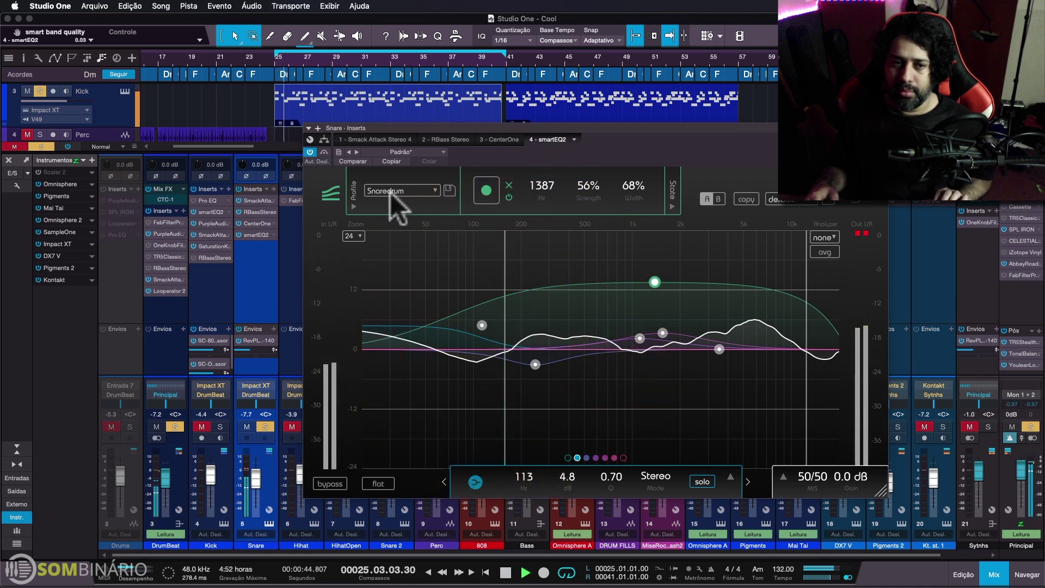
{"action": "left_click", "coordinate": [325, 152]}
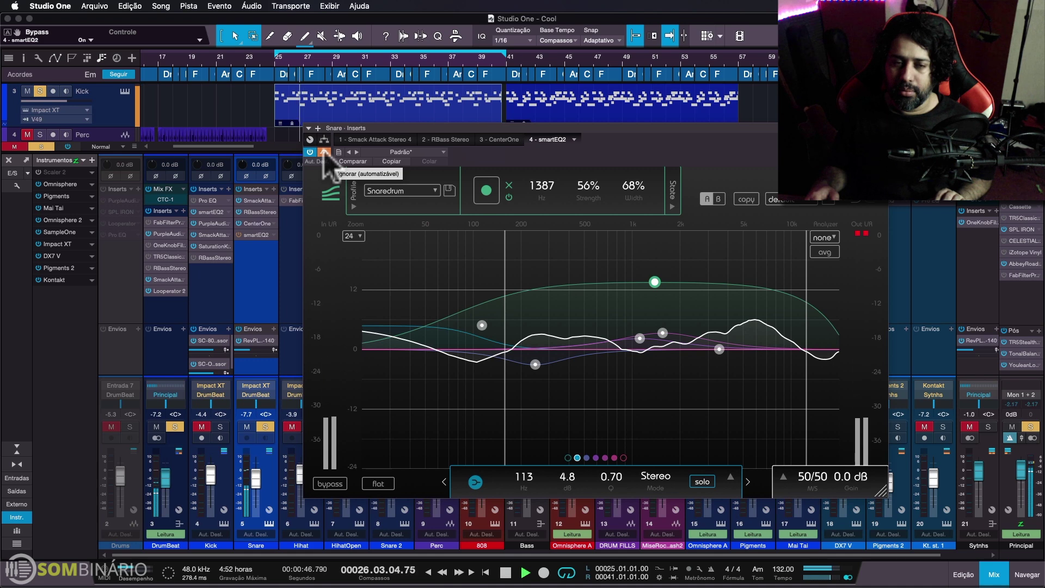
{"action": "left_click", "coordinate": [323, 150]}
{"action": "key", "text": "space"}
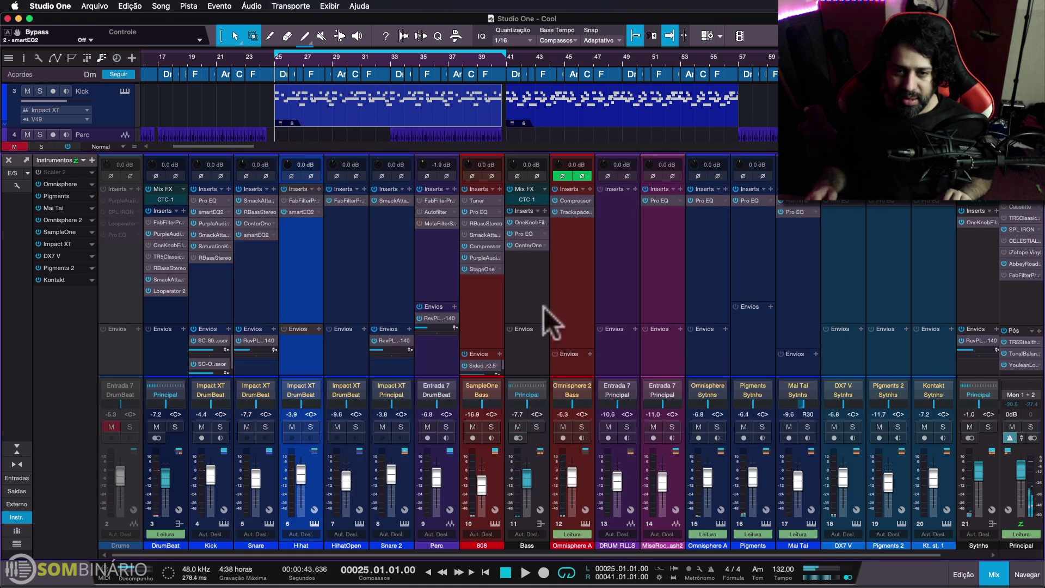
Move the Omnisphere A channel ahead of the Bass bus so it sits beside the 808 channel.
{"action": "left_click", "coordinate": [524, 300]}
{"action": "left_click_drag", "start_coordinate": [551, 308], "coordinate": [515, 303]}
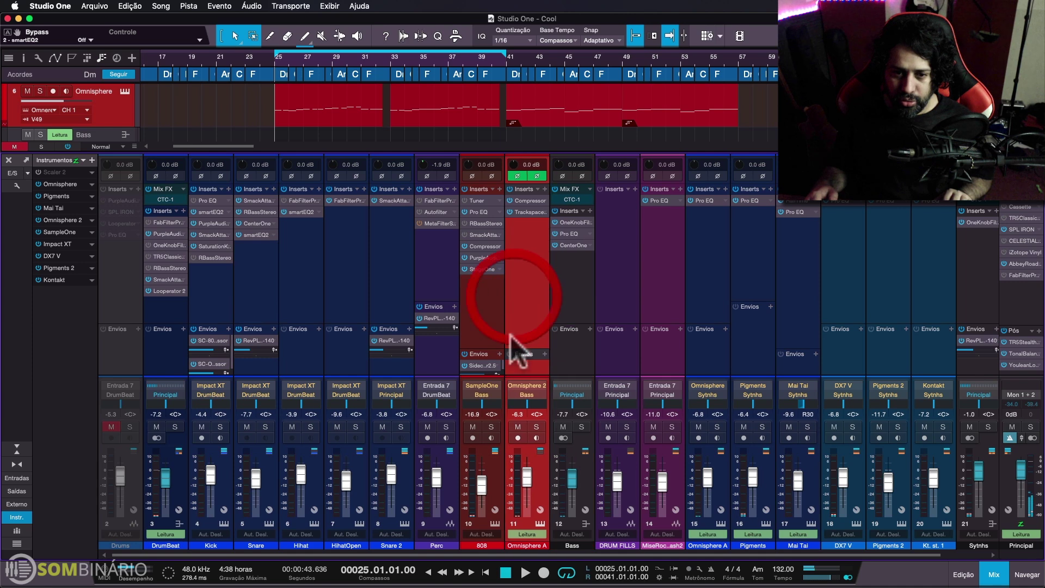
Solo the Bass bus, select its channel, and play the song to hear the bass instruments together.
{"action": "left_click", "coordinate": [582, 427]}
{"action": "left_click", "coordinate": [560, 269]}
{"action": "key", "text": "space"}
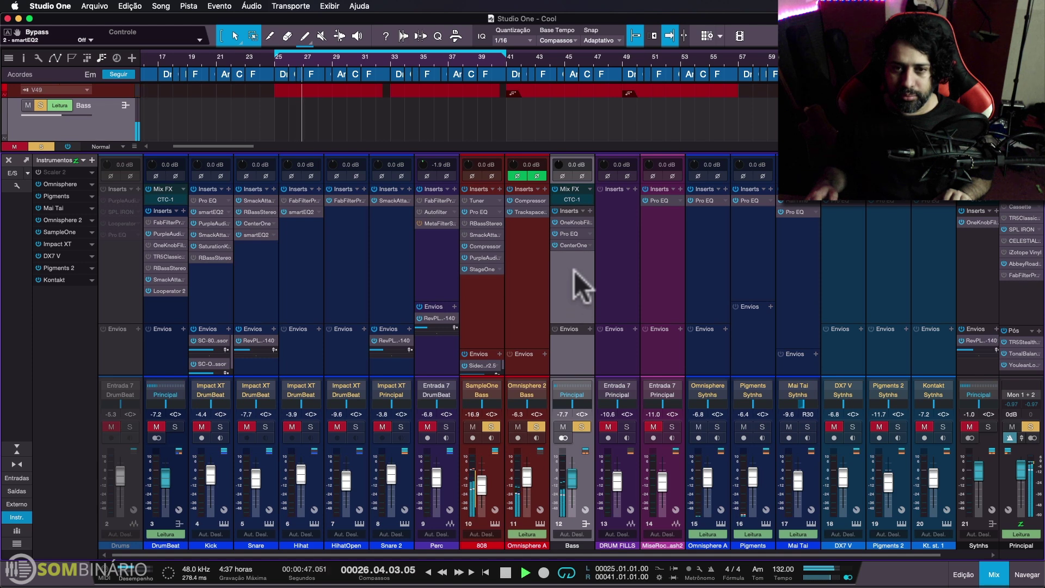
Insert smartEQ2 on the Bass bus and load its Bass Guitar factory profile.
{"action": "left_click", "coordinate": [587, 210]}
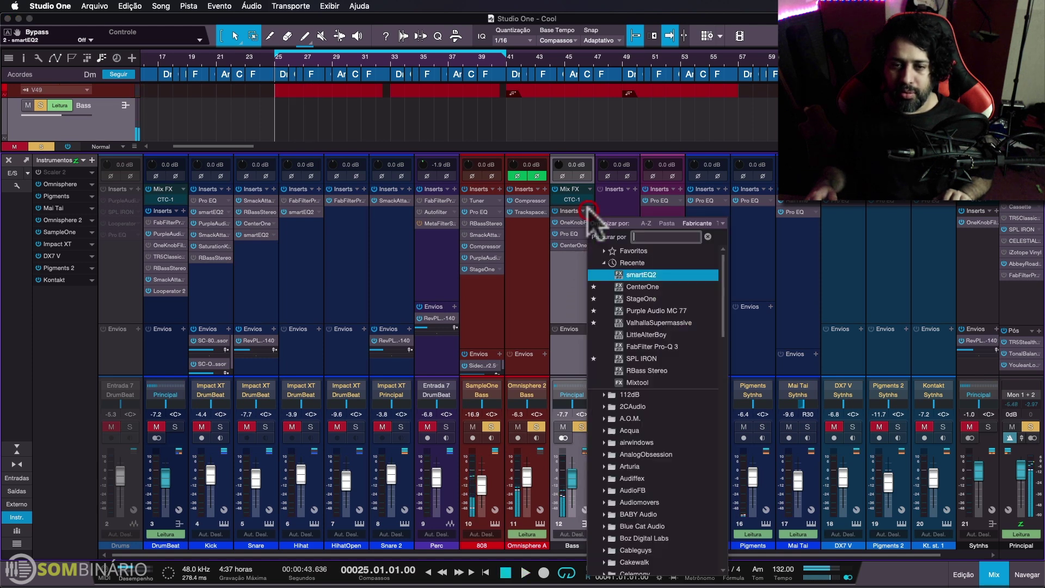
{"action": "left_click", "coordinate": [619, 267]}
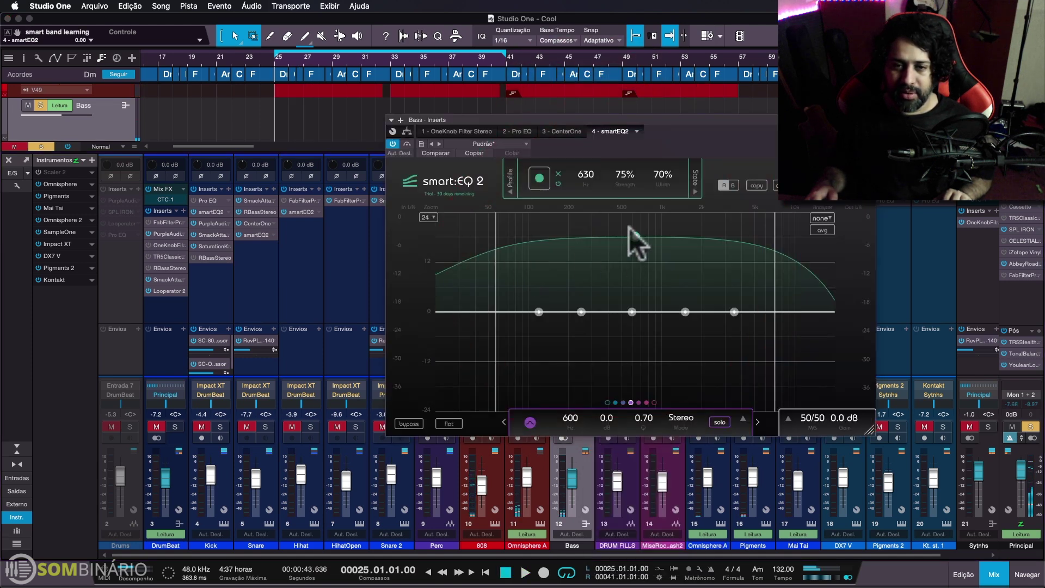
{"action": "left_click", "coordinate": [510, 185]}
{"action": "left_click", "coordinate": [490, 180]}
{"action": "mouse_move", "coordinate": [486, 294]}
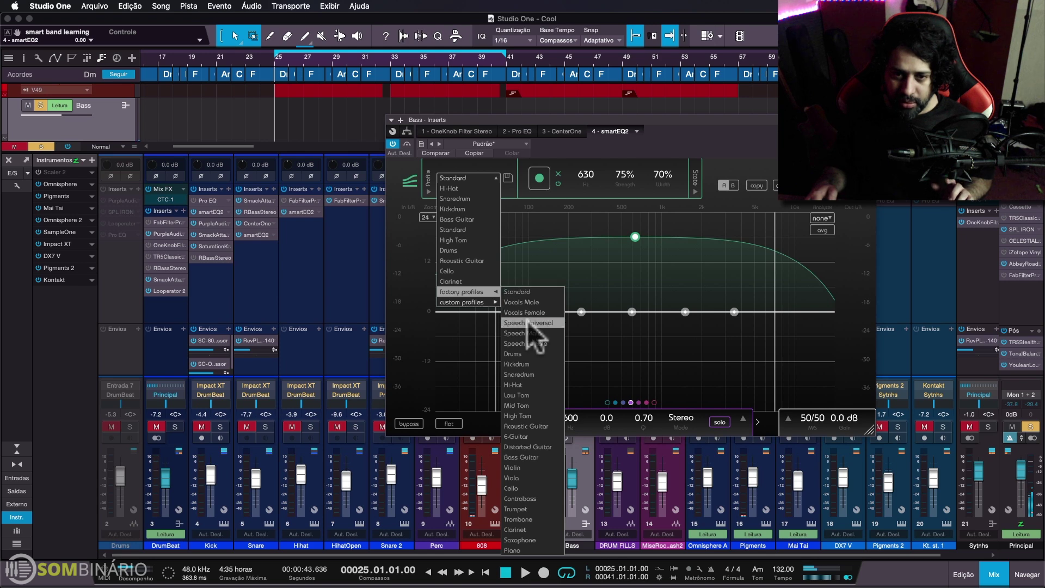
{"action": "left_click", "coordinate": [538, 454]}
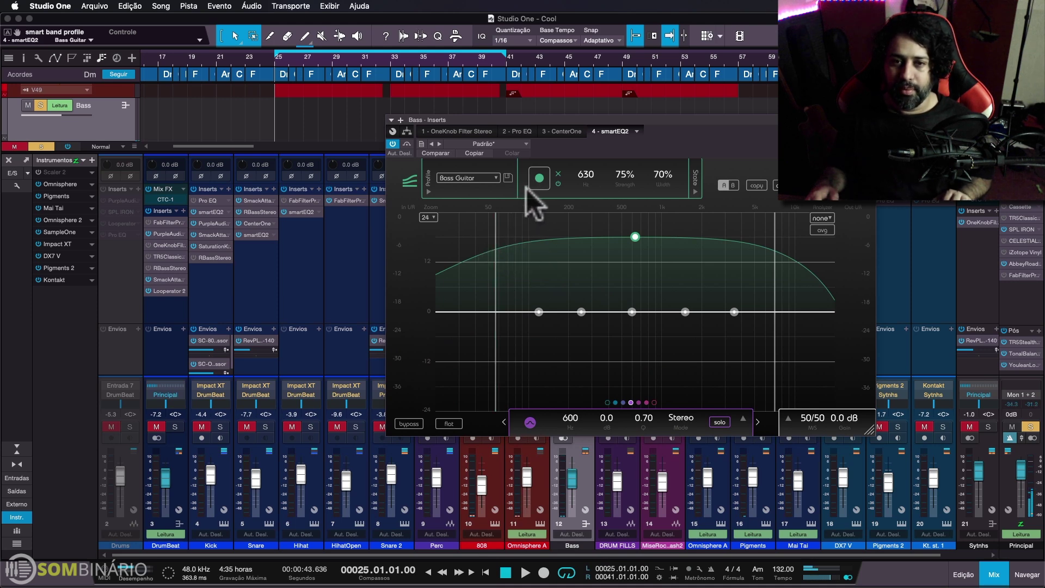
Learn the bass during playback and widen the smart filter to 76% centred at 527 Hz.
{"action": "left_click", "coordinate": [539, 179]}
{"action": "key", "text": "space"}
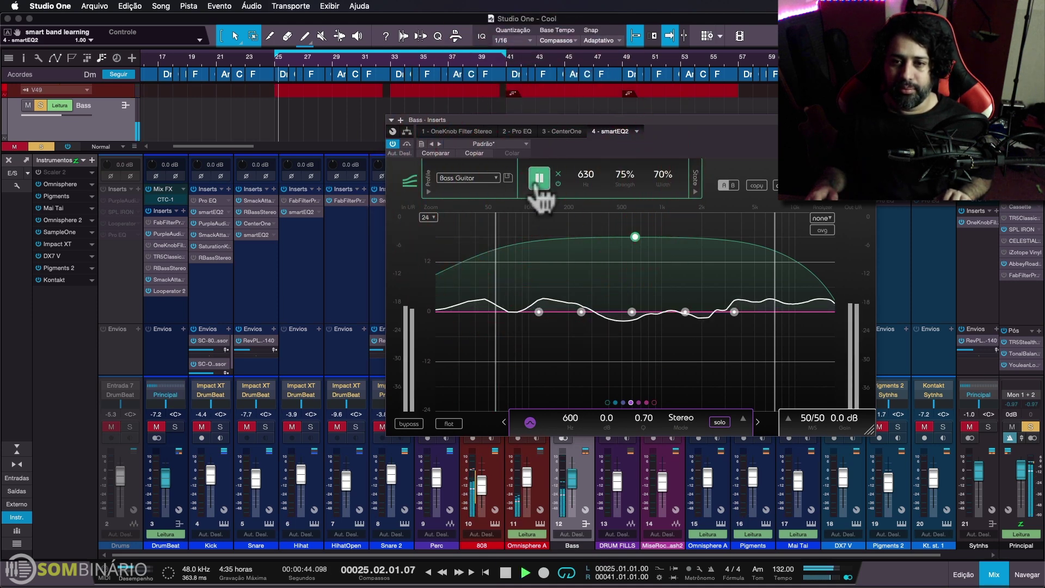
{"action": "left_click_drag", "start_coordinate": [495, 256], "coordinate": [450, 247]}
{"action": "mouse_move", "coordinate": [776, 307]}
{"action": "left_mouse_down"}
{"action": "mouse_move", "coordinate": [763, 305]}
{"action": "mouse_move", "coordinate": [850, 311]}
{"action": "mouse_move", "coordinate": [799, 301]}
{"action": "left_mouse_up"}
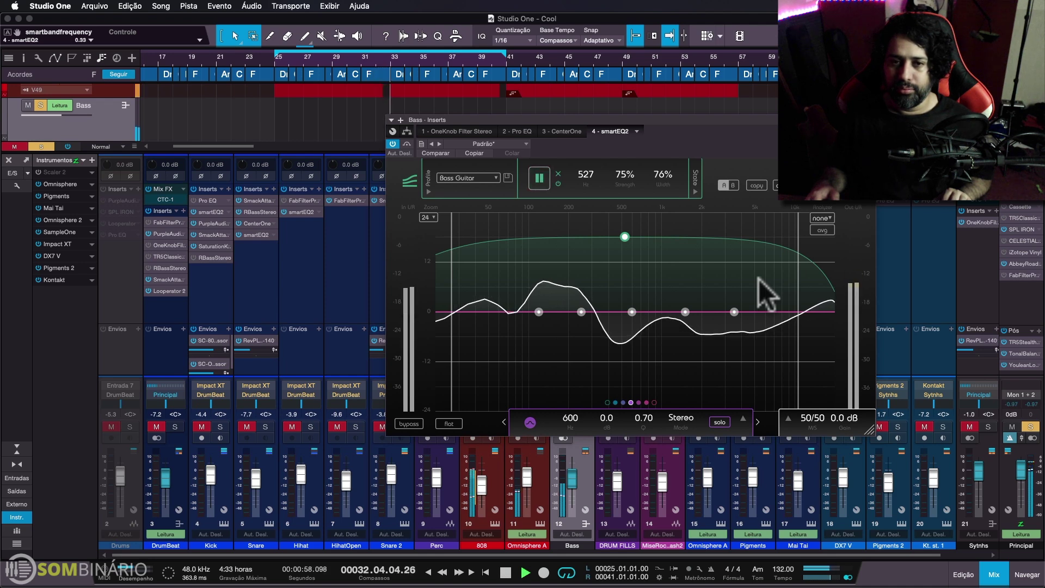
{"action": "key", "text": "space"}
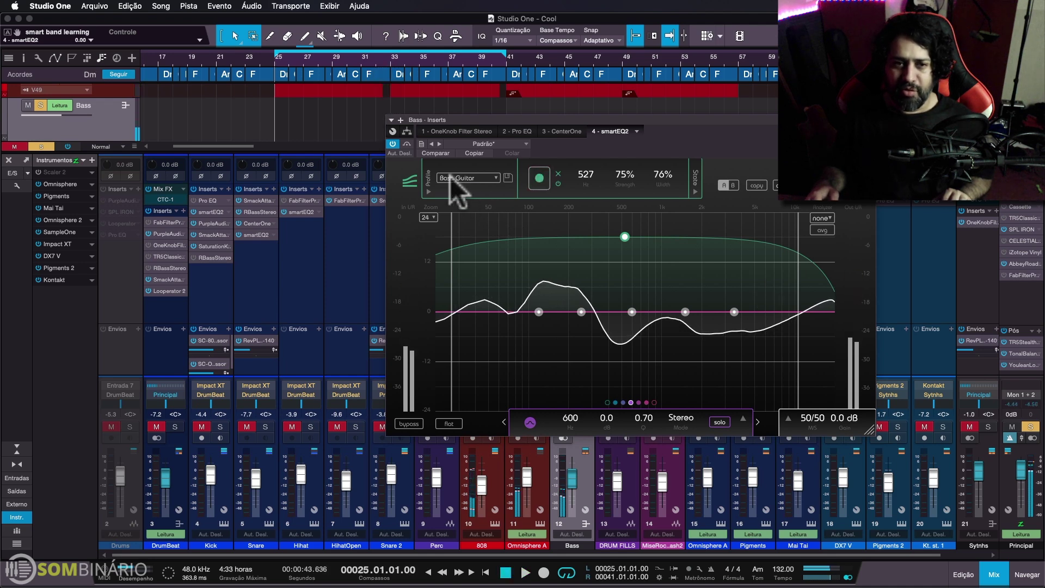
Play the soloed Bass bus with smartEQ2 bypassed and active, and stop playback.
{"action": "left_click", "coordinate": [406, 142]}
{"action": "key", "text": "space"}
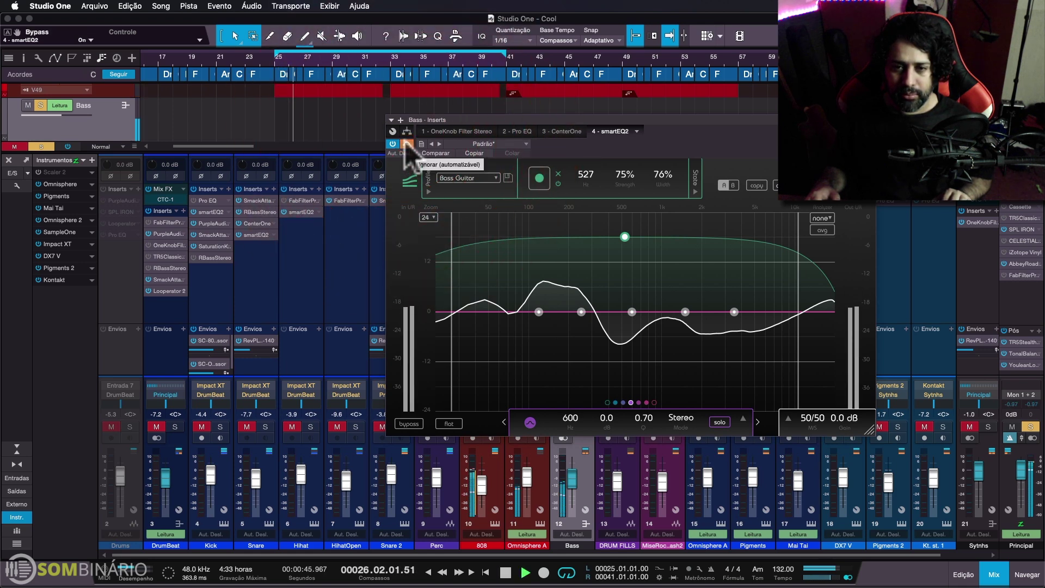
{"action": "left_click", "coordinate": [405, 142]}
{"action": "key", "text": "space"}
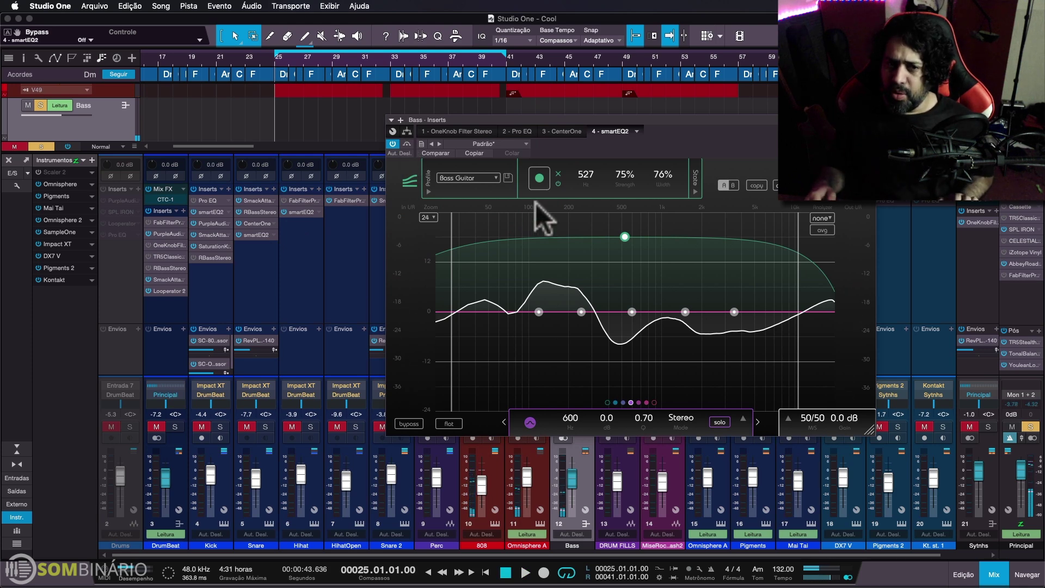
Clear the bass solos and compare smartEQ2 bypassed and active on the Bass bus in the full mix.
{"action": "left_click_drag", "start_coordinate": [566, 150], "coordinate": [638, 100]}
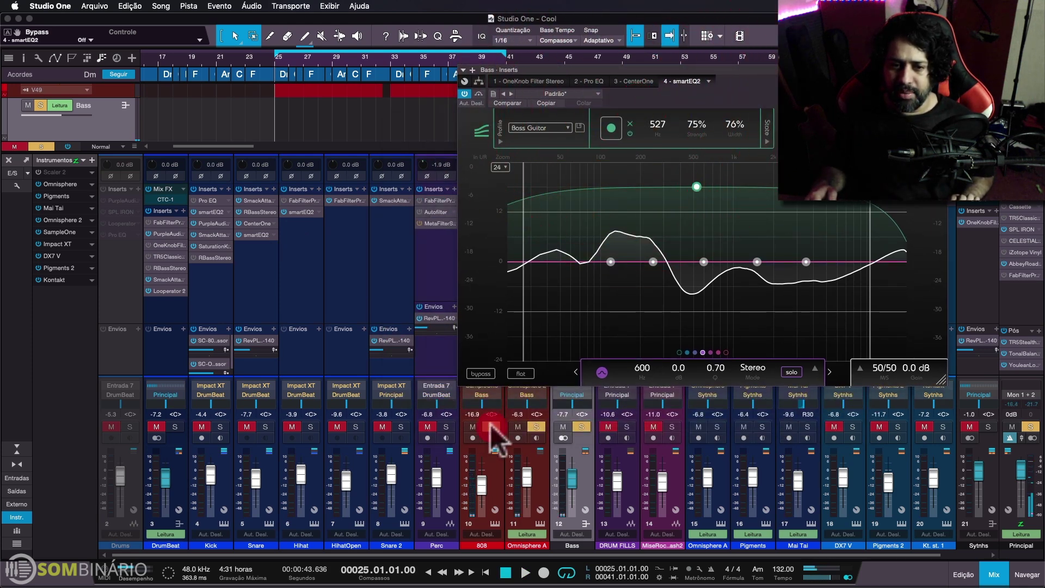
{"action": "left_click", "coordinate": [490, 424]}
{"action": "key", "text": "space"}
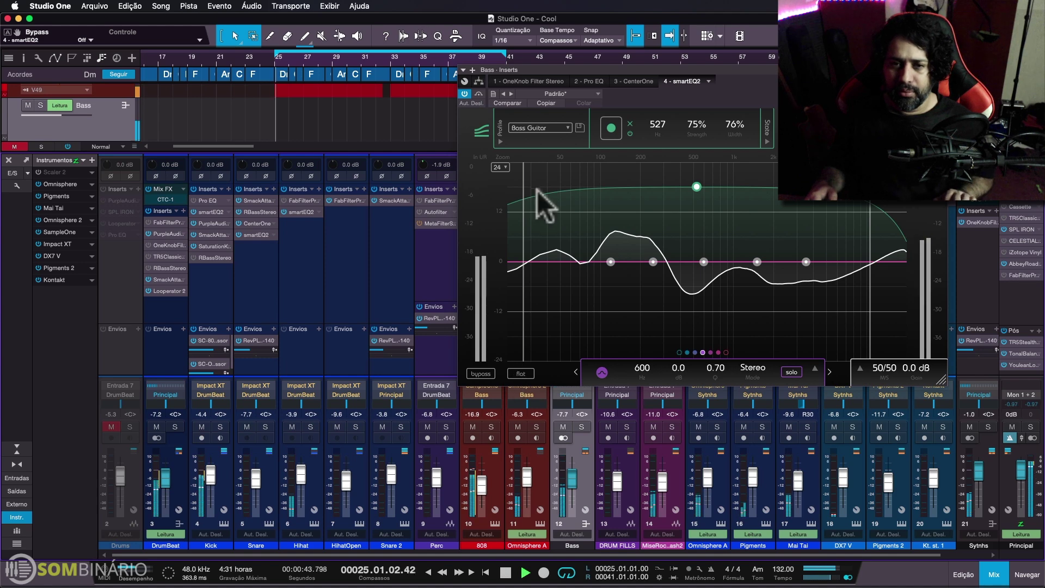
{"action": "left_click", "coordinate": [479, 94]}
{"action": "left_click", "coordinate": [479, 95]}
{"action": "key", "text": "space"}
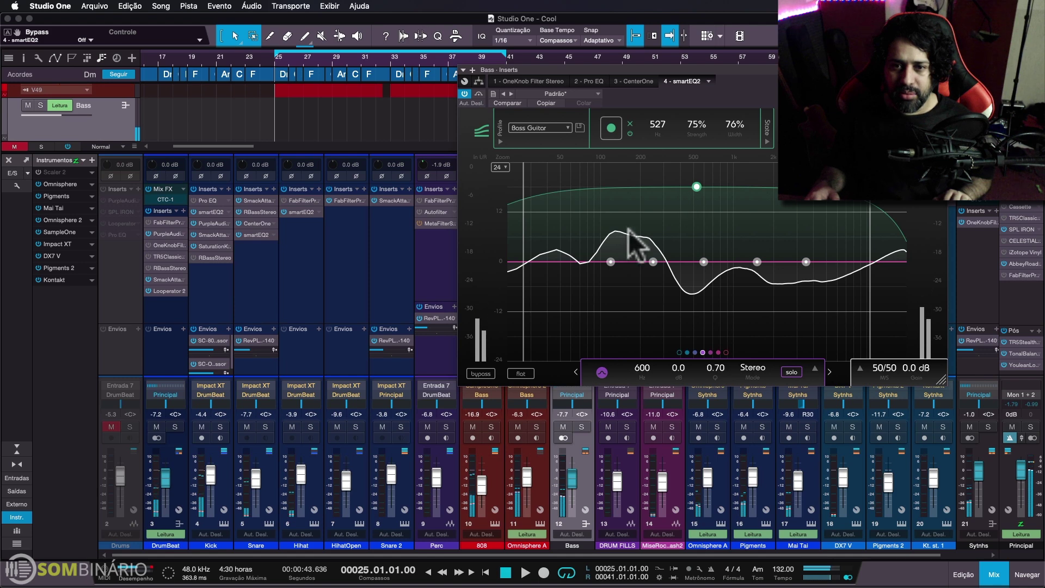
Reduce the Bass smart filter's strength to 55% and cut band 3 by 6.6 dB at 163 Hz with Q 1.1.
{"action": "left_click_drag", "start_coordinate": [697, 187], "coordinate": [697, 207]}
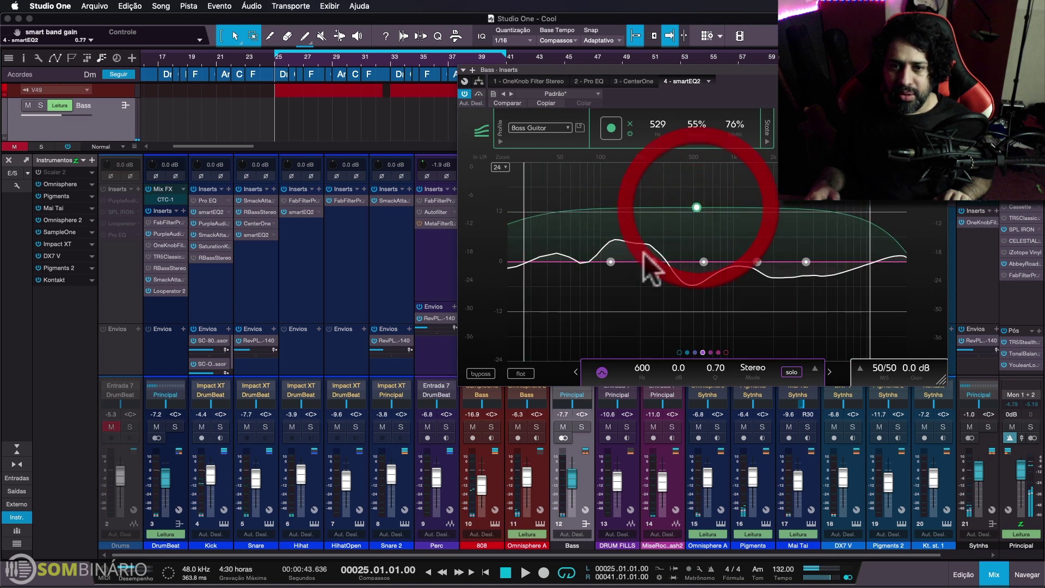
{"action": "left_click_drag", "start_coordinate": [611, 262], "coordinate": [629, 286]}
{"action": "scroll", "coordinate": [626, 283], "scroll_direction": "up", "scroll_amount": 3}
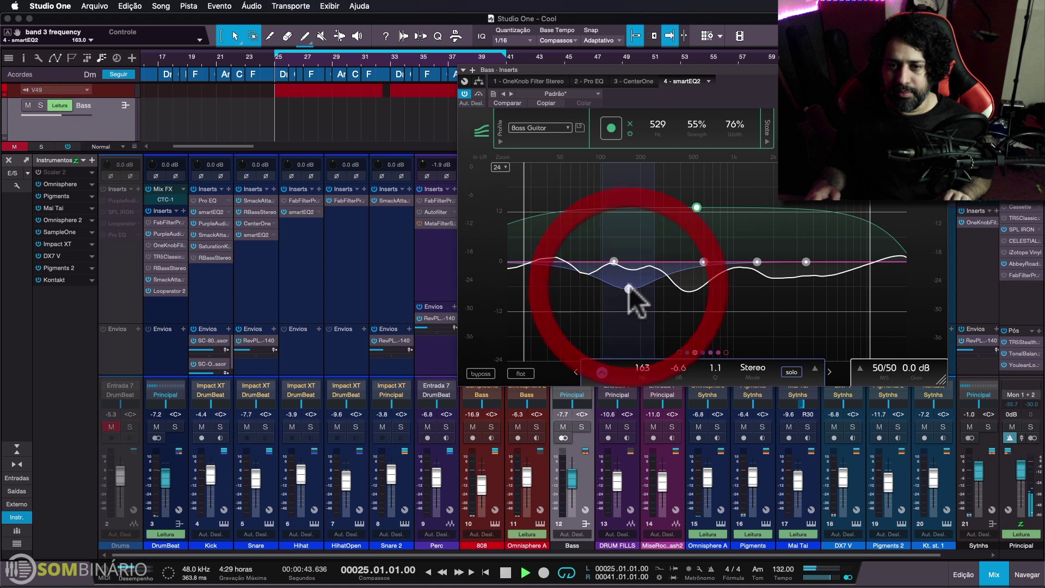
Boost band 4 on the Bass bus by 7.1 dB at 477 Hz with Q 1.8 while the mix plays.
{"action": "mouse_move", "coordinate": [704, 262]}
{"action": "left_mouse_down"}
{"action": "mouse_move", "coordinate": [702, 275]}
{"action": "mouse_move", "coordinate": [702, 256]}
{"action": "left_mouse_up"}
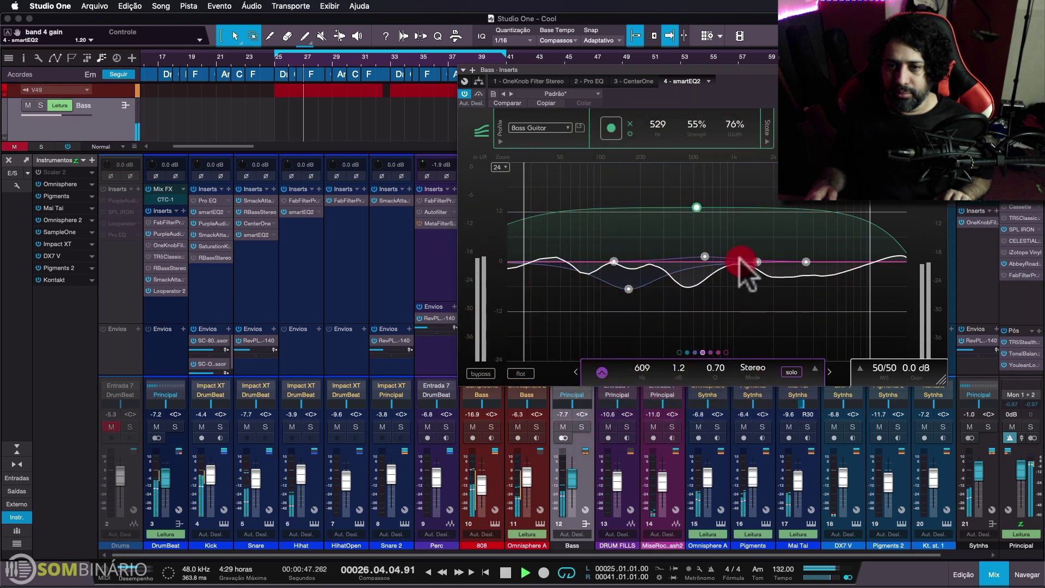
{"action": "left_click_drag", "start_coordinate": [708, 260], "coordinate": [690, 234]}
{"action": "scroll", "coordinate": [691, 252], "scroll_direction": "up", "scroll_amount": 3}
{"action": "scroll", "coordinate": [689, 234], "scroll_direction": "up", "scroll_amount": 1}
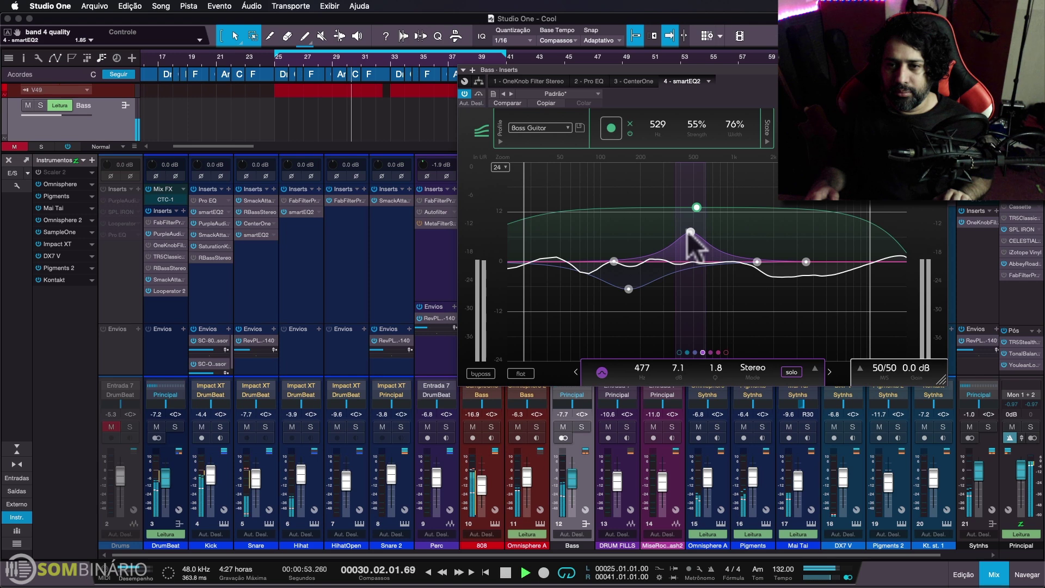
{"action": "key", "text": "space"}
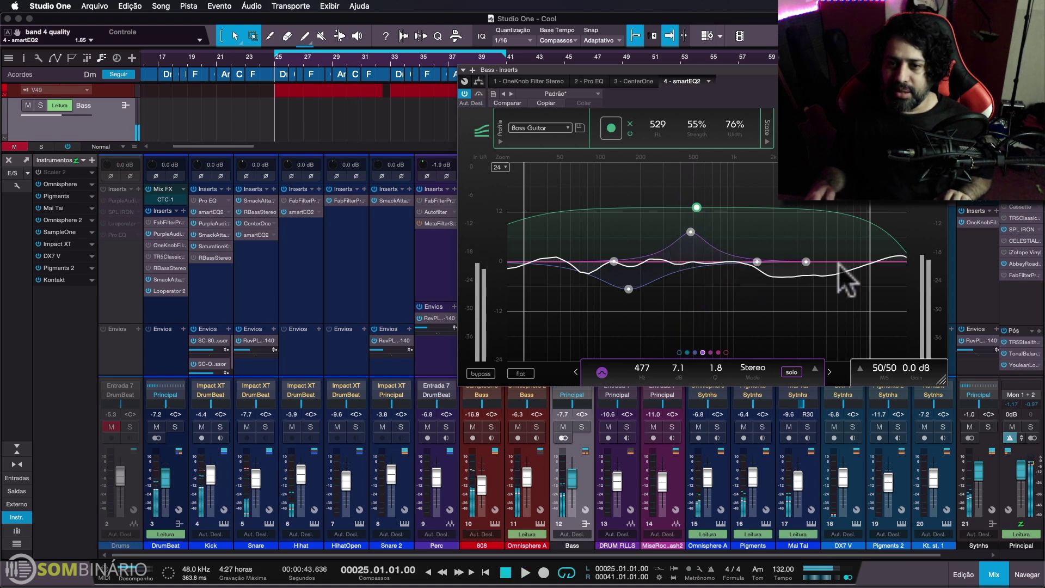
Slightly lower the highest bell band on the Bass bus and set band 5 to -0.3 dB at 1503 Hz.
{"action": "left_click_drag", "start_coordinate": [799, 264], "coordinate": [802, 265]}
{"action": "left_click", "coordinate": [756, 261]}
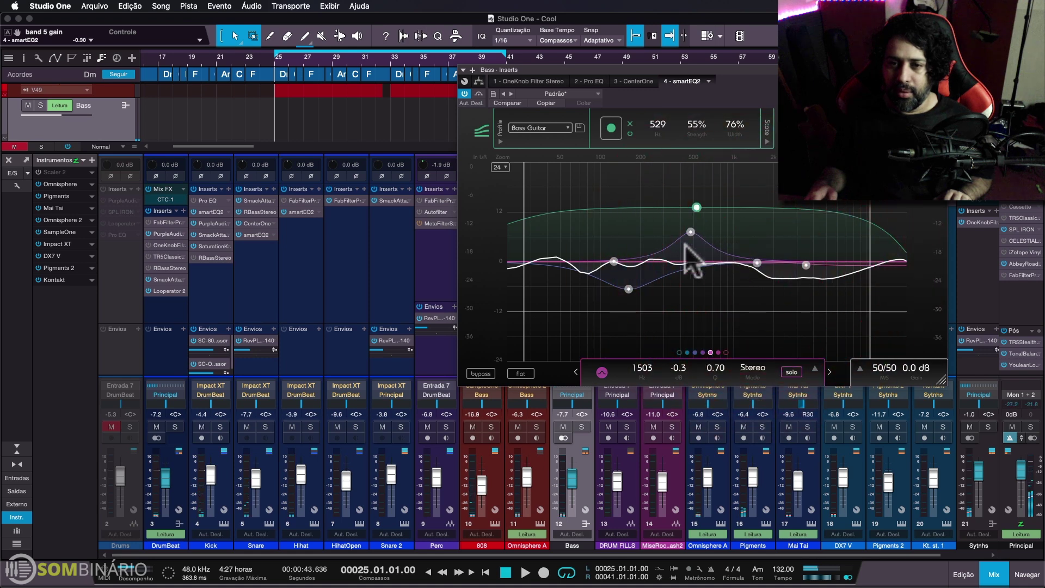
{"action": "key", "text": "space"}
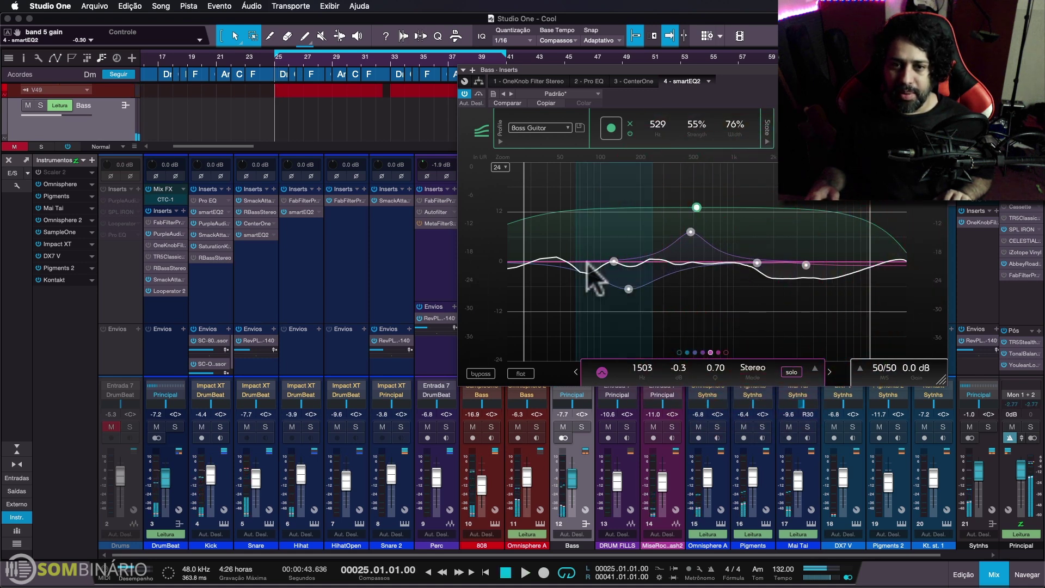
Solo the DrumBeat bus, play it briefly, and add smartEQ2 at the end of its inserts.
{"action": "left_click", "coordinate": [172, 310]}
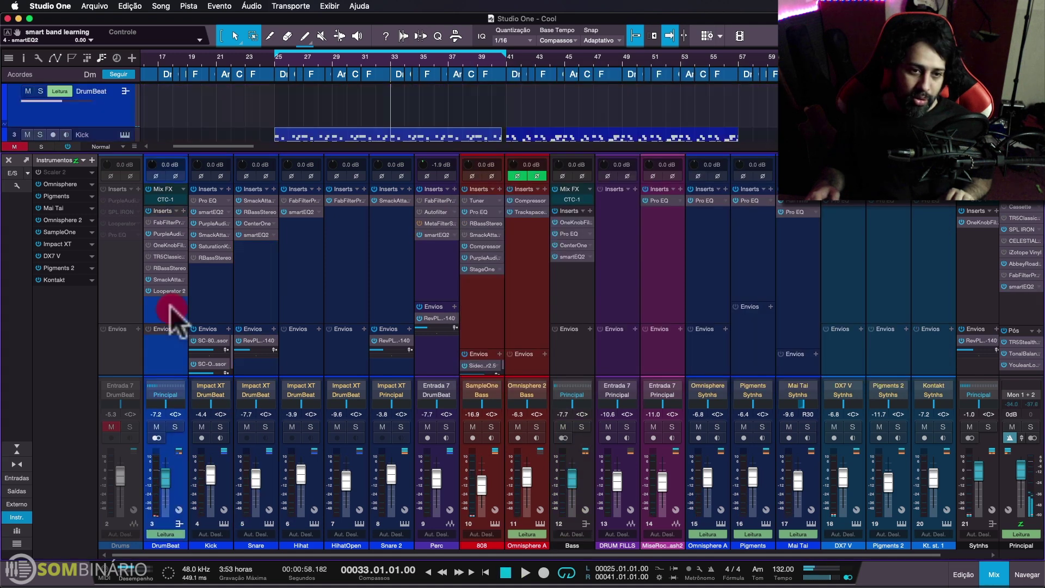
{"action": "left_click", "coordinate": [175, 427]}
{"action": "key", "text": "space"}
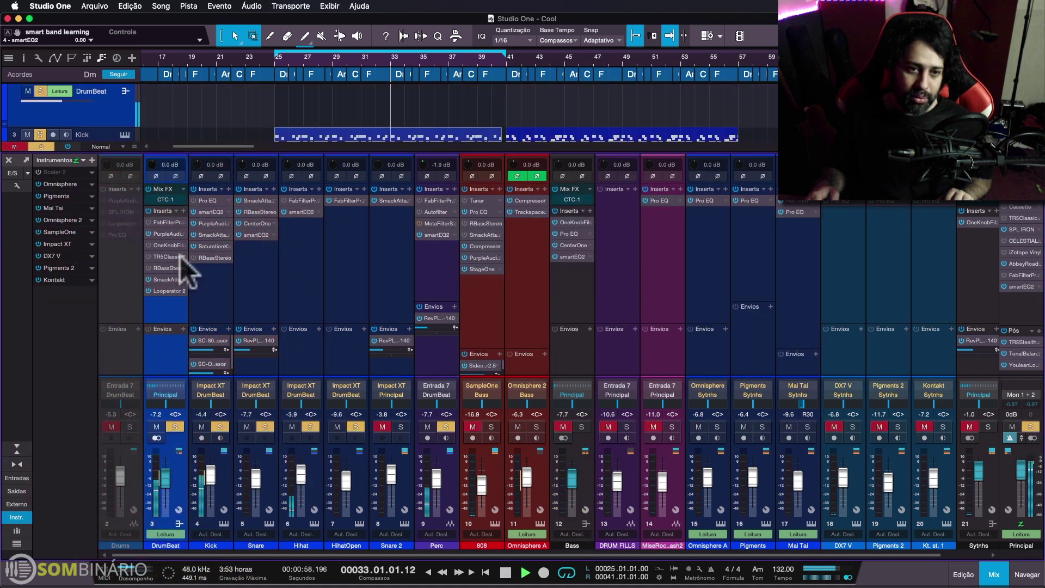
{"action": "key", "text": "space"}
{"action": "left_click", "coordinate": [183, 211]}
{"action": "left_click", "coordinate": [219, 273]}
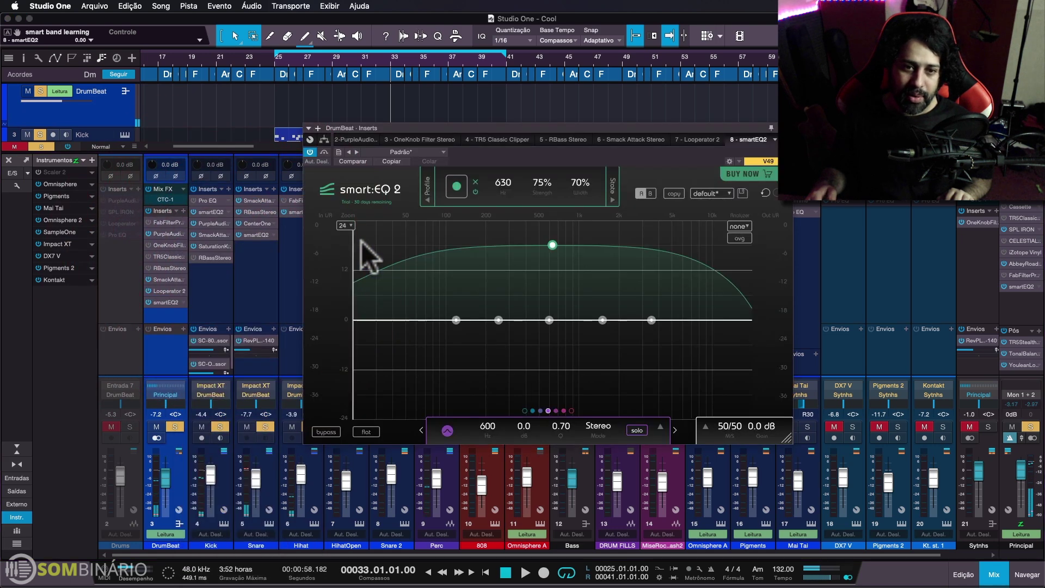
Learn the drums with the Drums profile and widen the smart filter to 81% centred at 583 Hz.
{"action": "left_click", "coordinate": [456, 186]}
{"action": "key", "text": "space"}
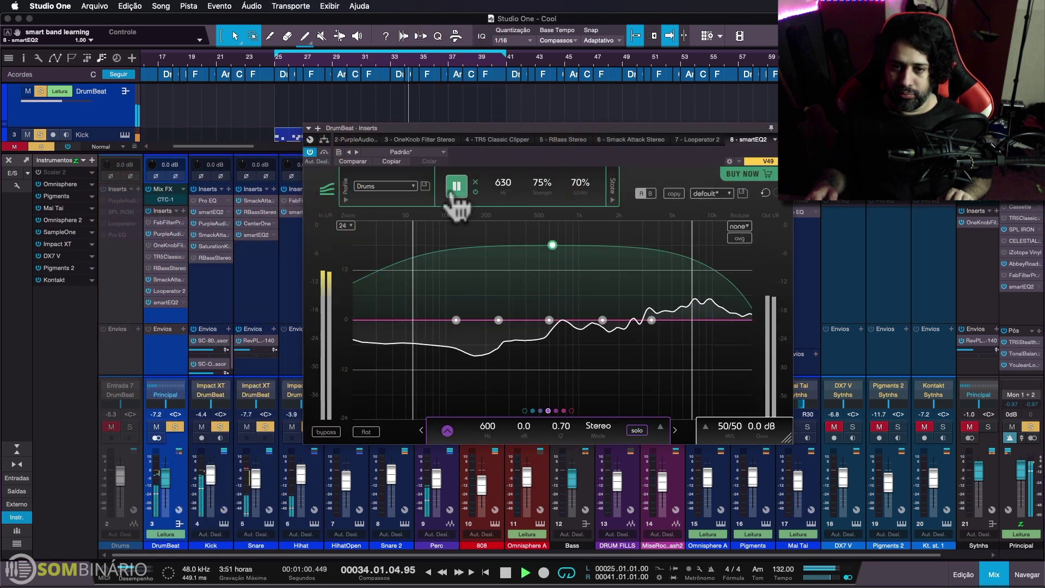
{"action": "left_click_drag", "start_coordinate": [690, 252], "coordinate": [767, 261]}
{"action": "left_click_drag", "start_coordinate": [413, 238], "coordinate": [347, 226]}
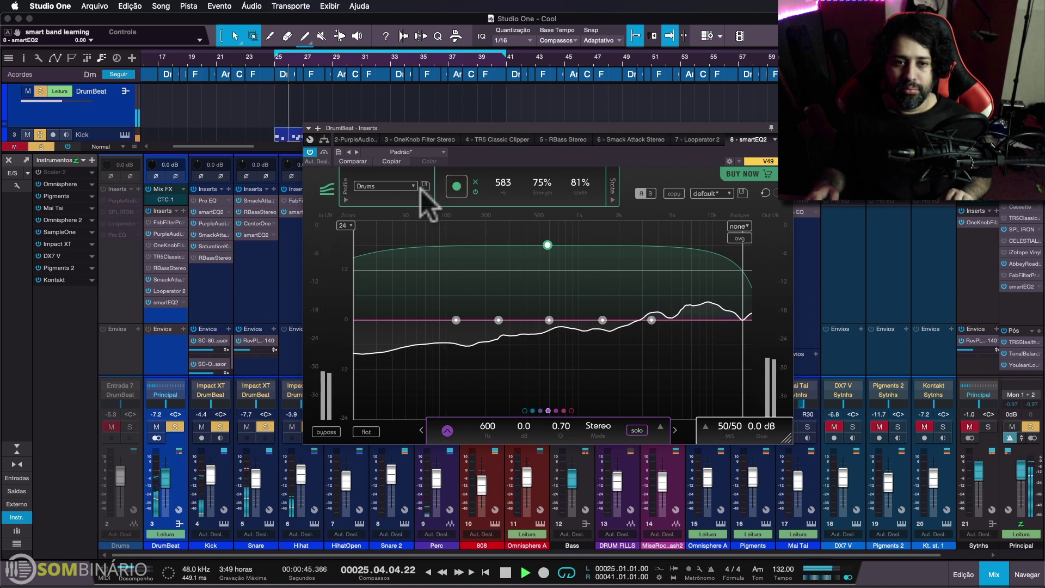
Compare smartEQ2 bypassed and active on the soloed DrumBeat bus, and stop playback.
{"action": "left_click", "coordinate": [322, 152]}
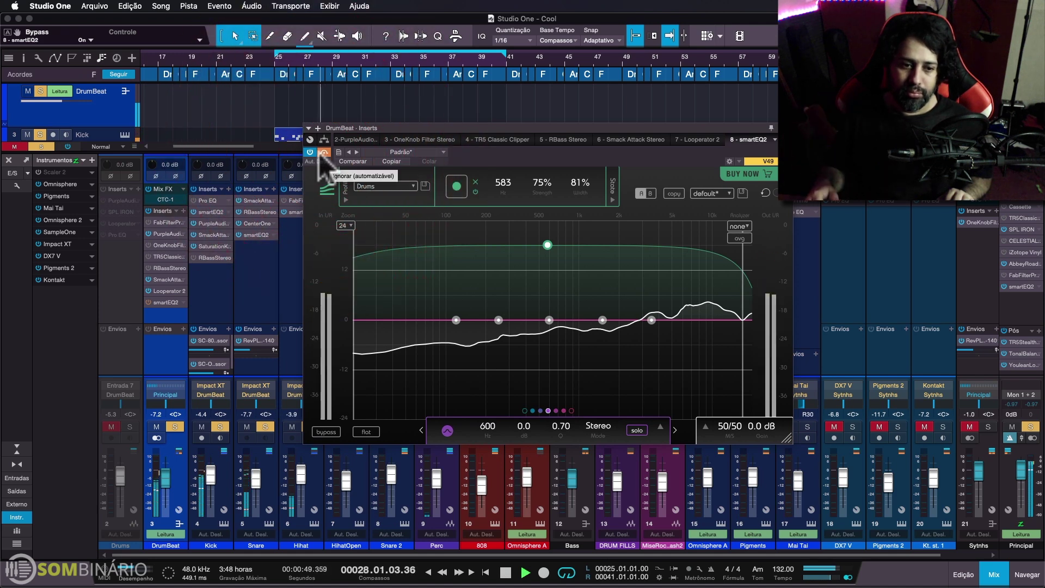
{"action": "left_click", "coordinate": [321, 153]}
{"action": "key", "text": "space"}
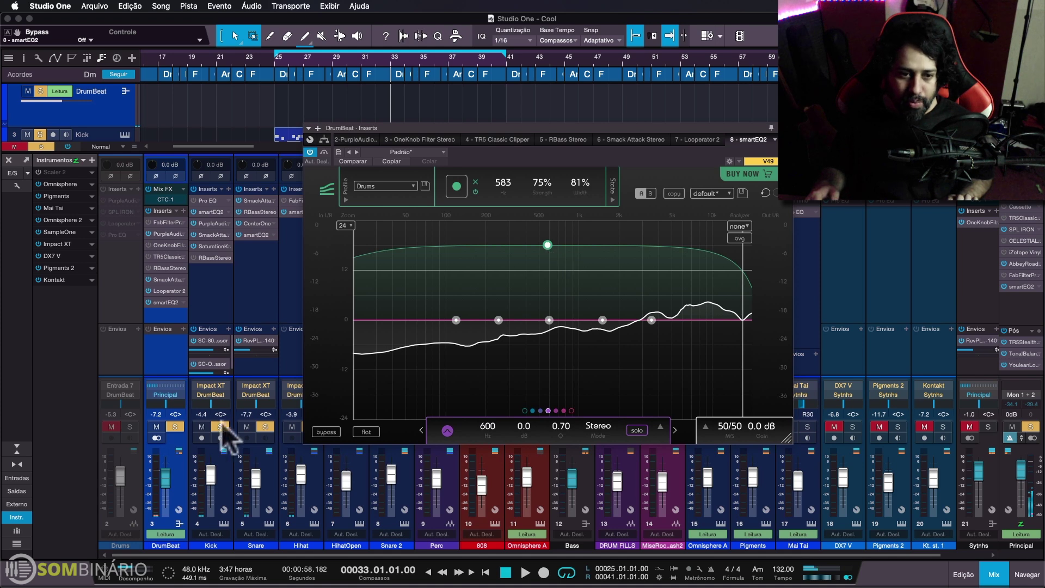
Unsolo the DrumBeat bus and reduce its smart filter to 28% strength at 570 Hz while the mix plays.
{"action": "left_click", "coordinate": [175, 427]}
{"action": "key", "text": "space"}
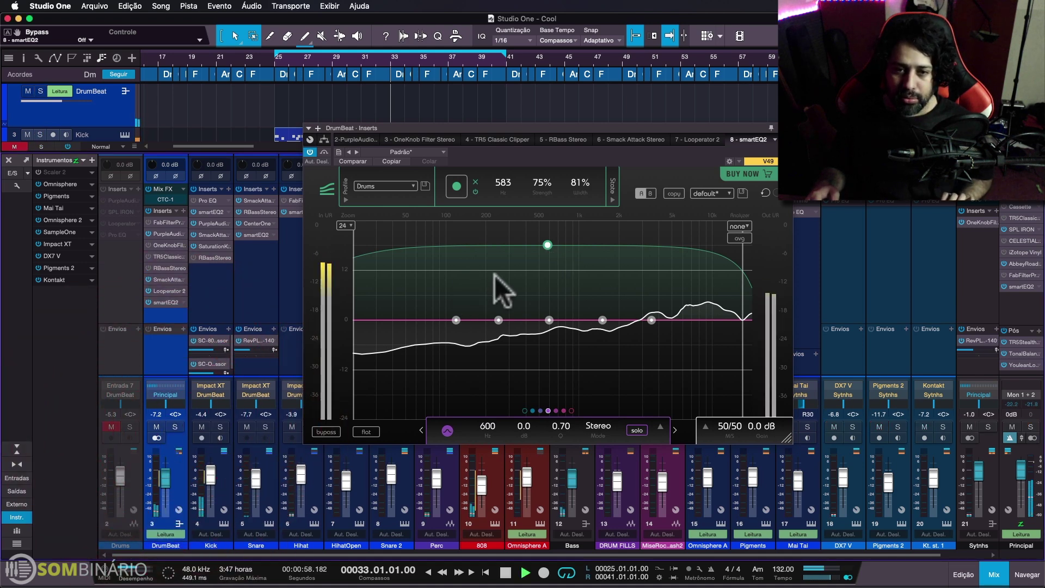
{"action": "left_click_drag", "start_coordinate": [549, 246], "coordinate": [547, 292]}
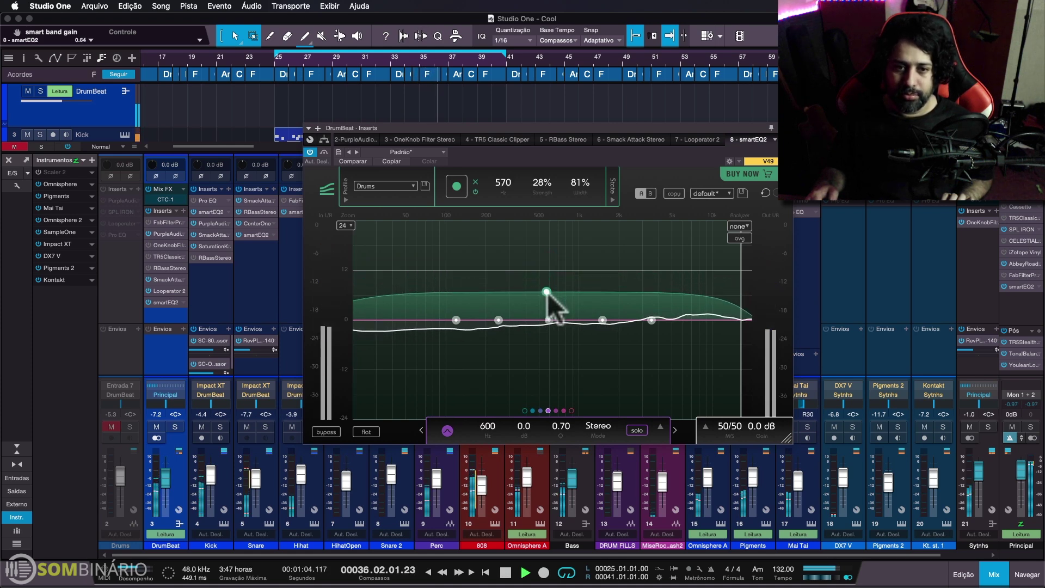
{"action": "left_click", "coordinate": [548, 293]}
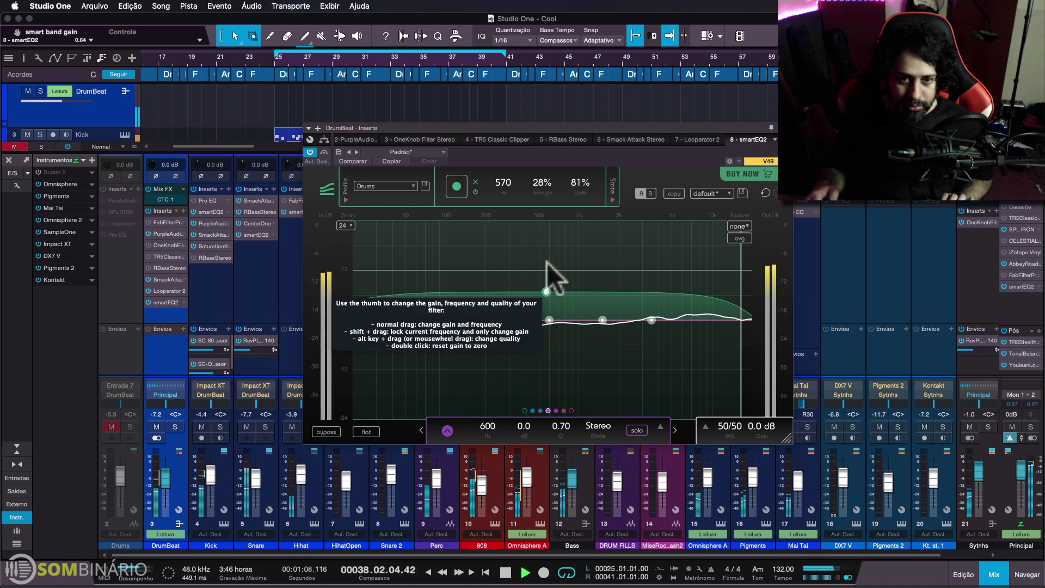
Compare the DrumBeat smartEQ2 bypassed and active in the full mix, and stop playback.
{"action": "left_click", "coordinate": [324, 153]}
{"action": "left_click", "coordinate": [324, 153]}
{"action": "key", "text": "space"}
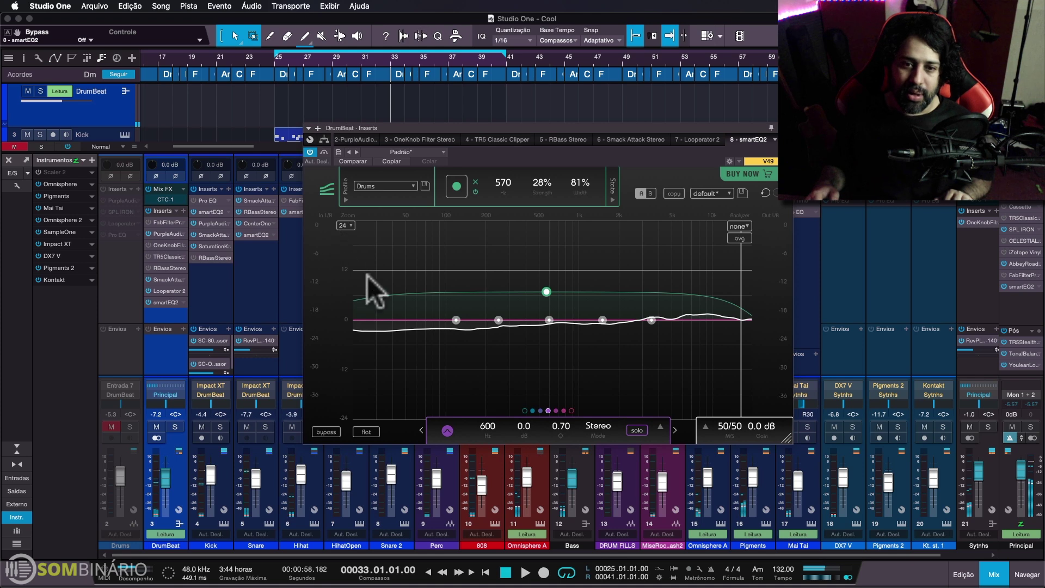
{"action": "left_click_drag", "start_coordinate": [550, 168], "coordinate": [543, 173]}
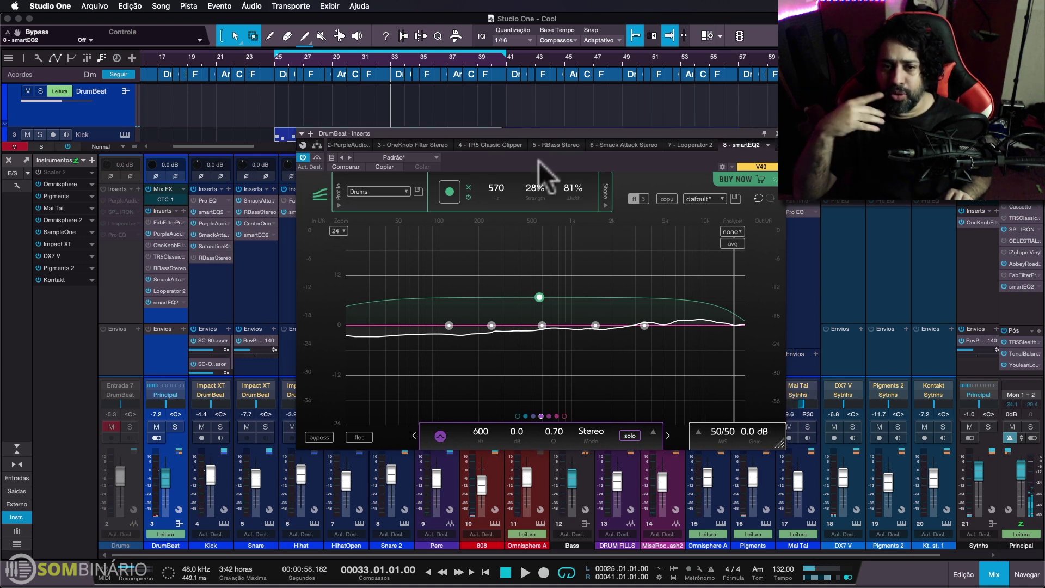